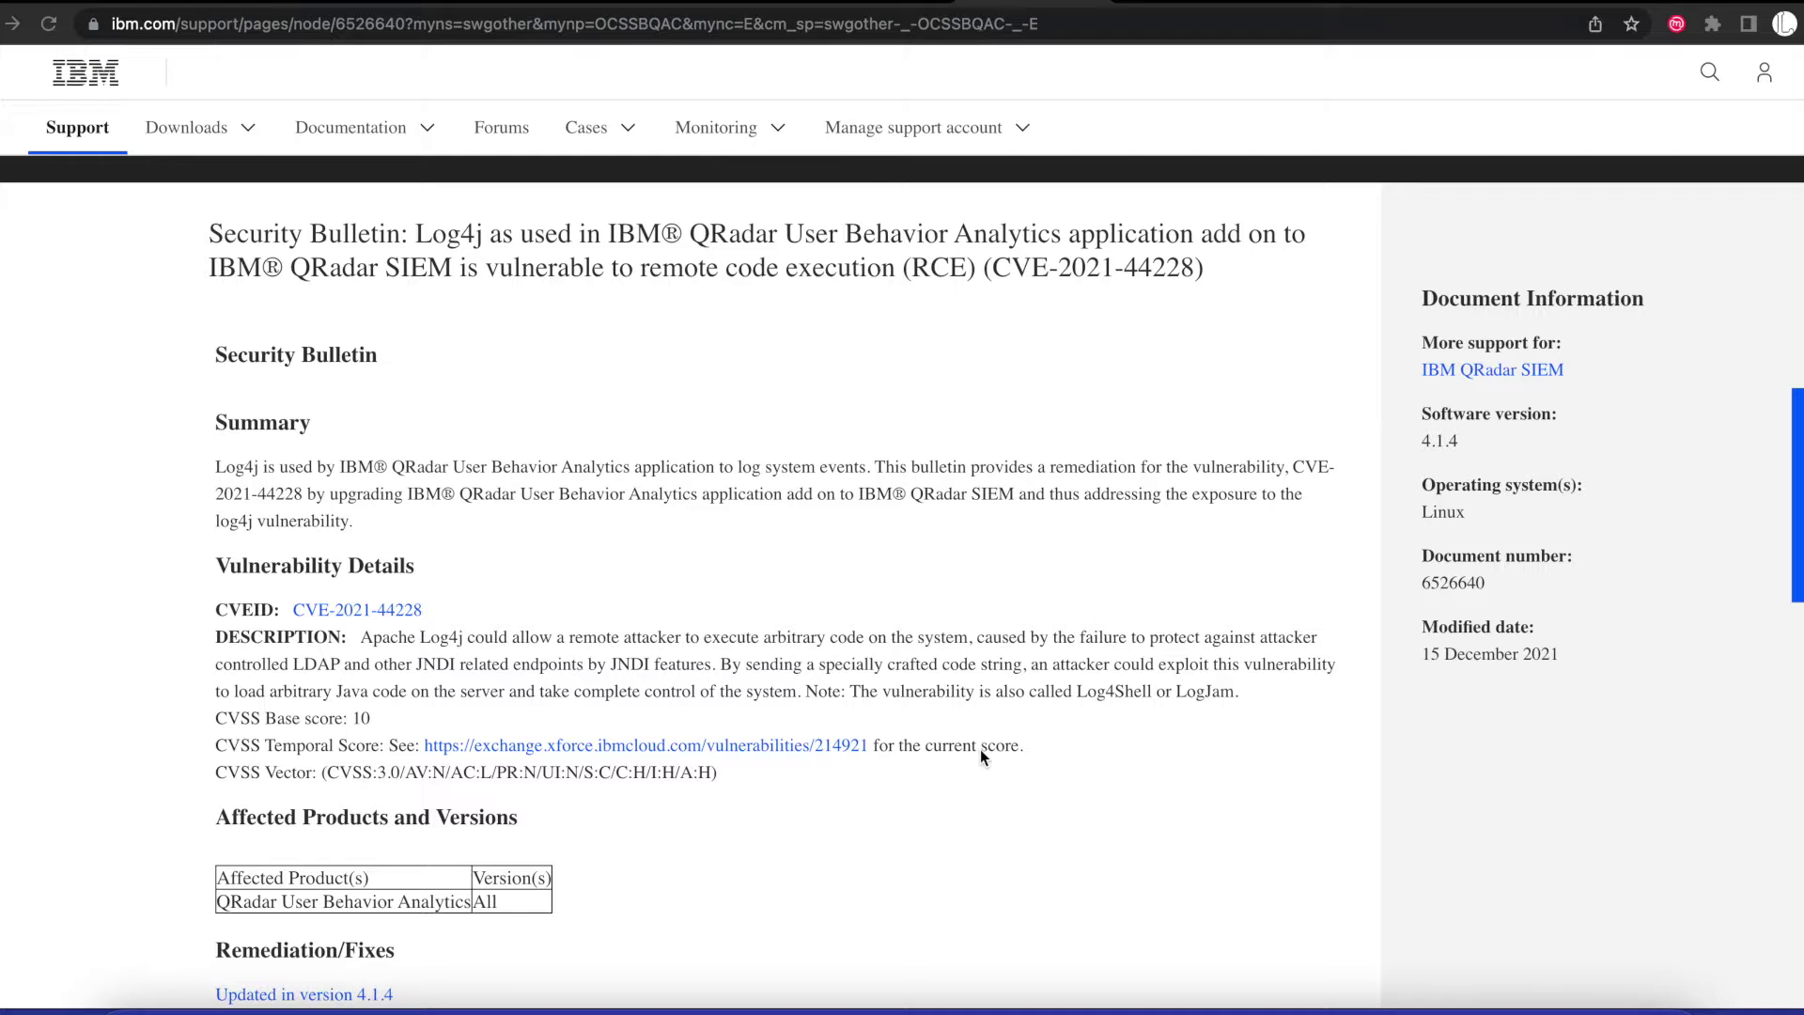
- Read through the Log4j security bulletin for QRadar User Behavior Analytics down to Remediation/Fixes
scroll(980, 750, down, 3)
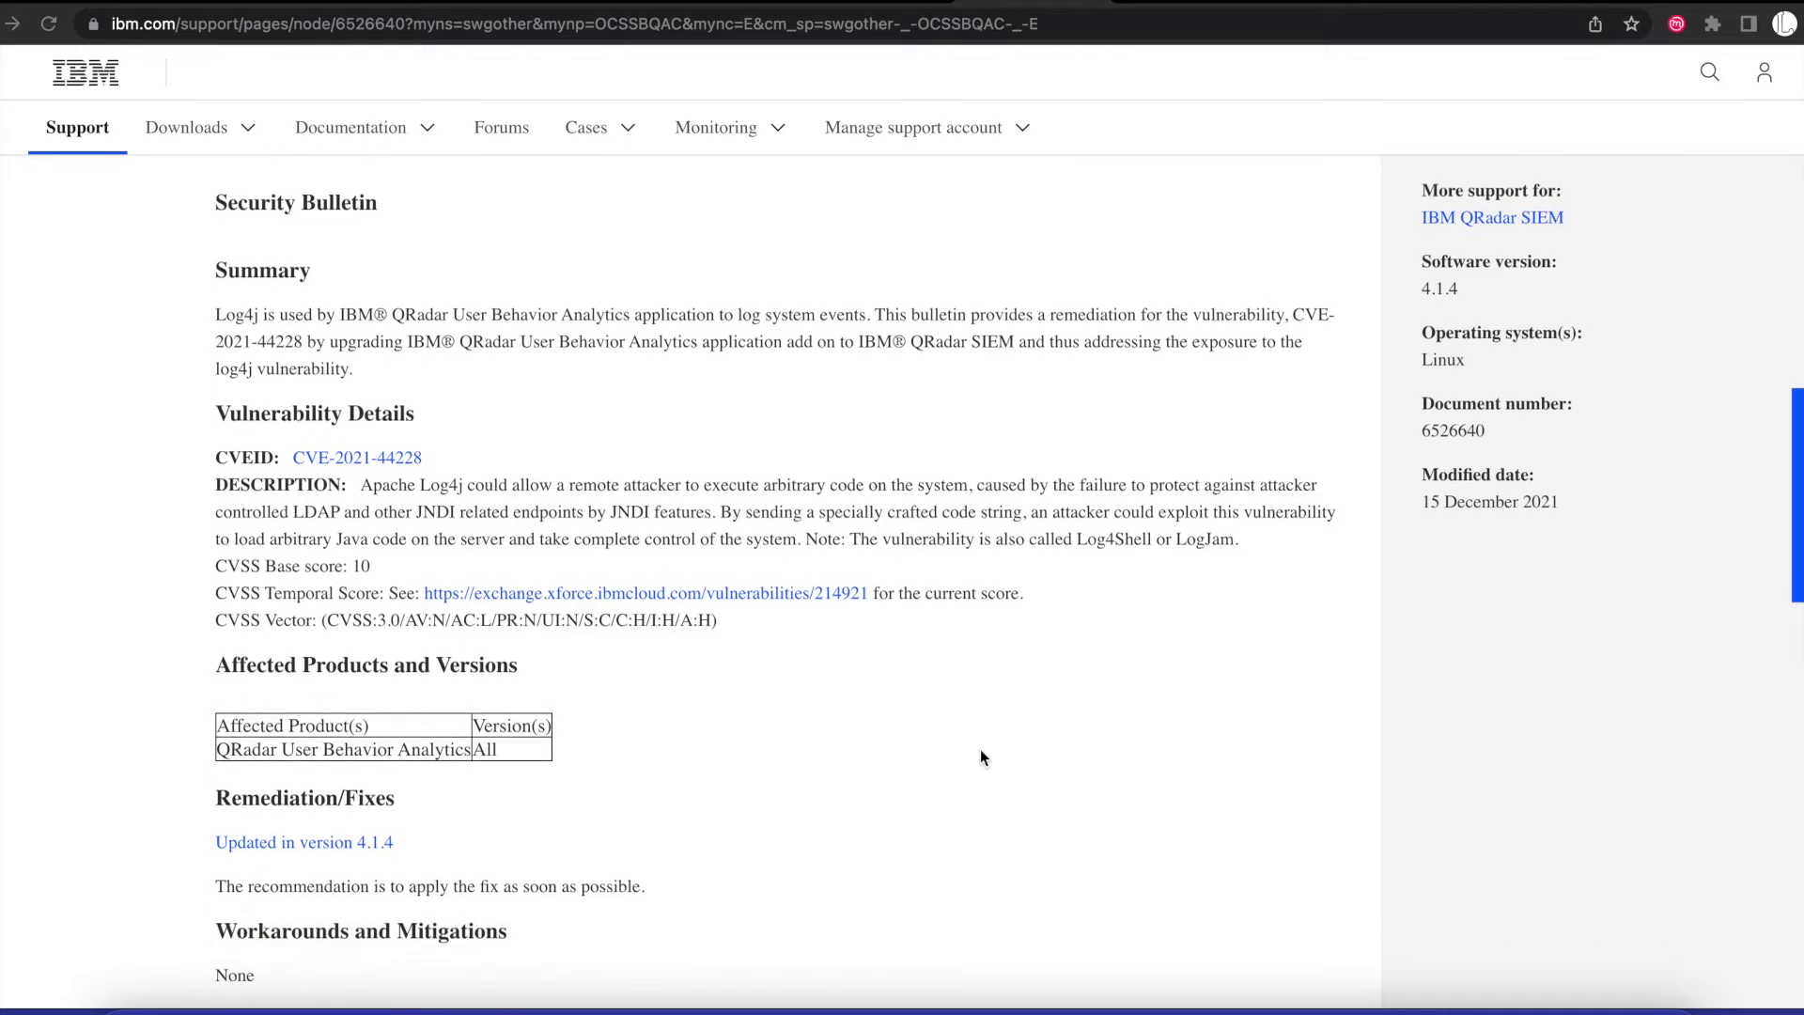
scroll(980, 752, down, 6)
scroll(981, 751, down, 4)
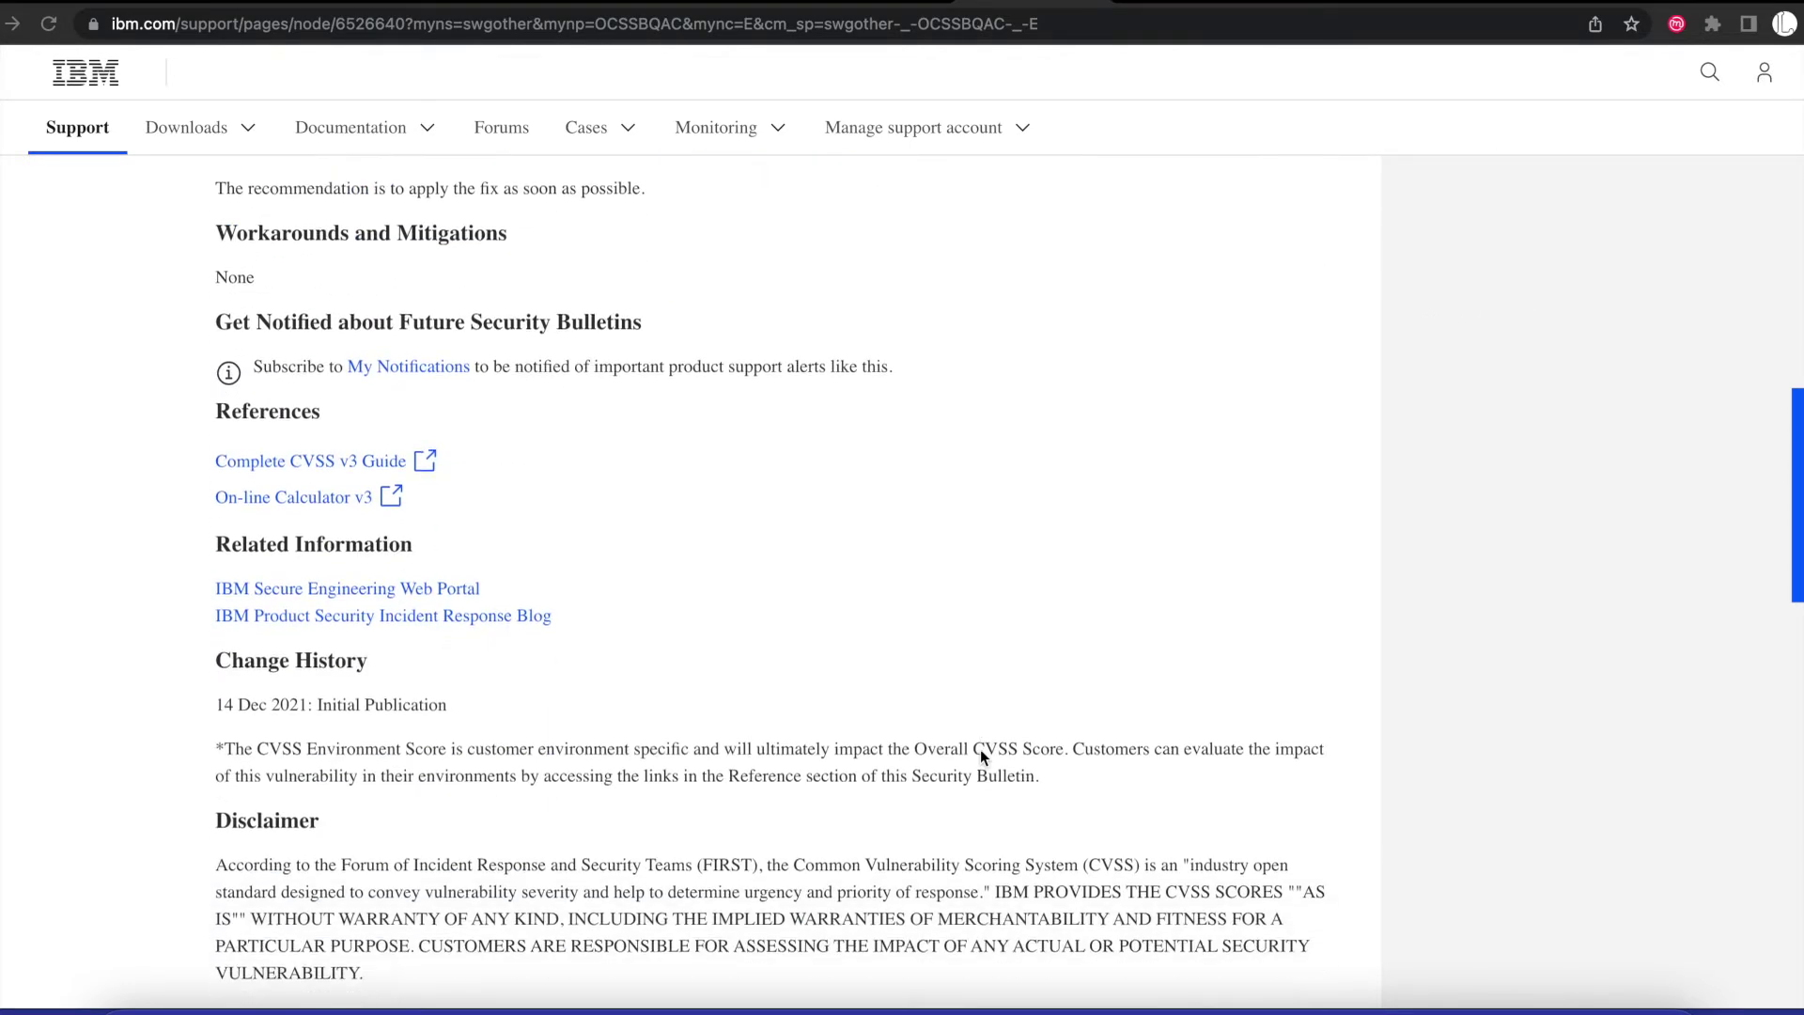
scroll(981, 751, up, 15)
scroll(979, 747, up, 1)
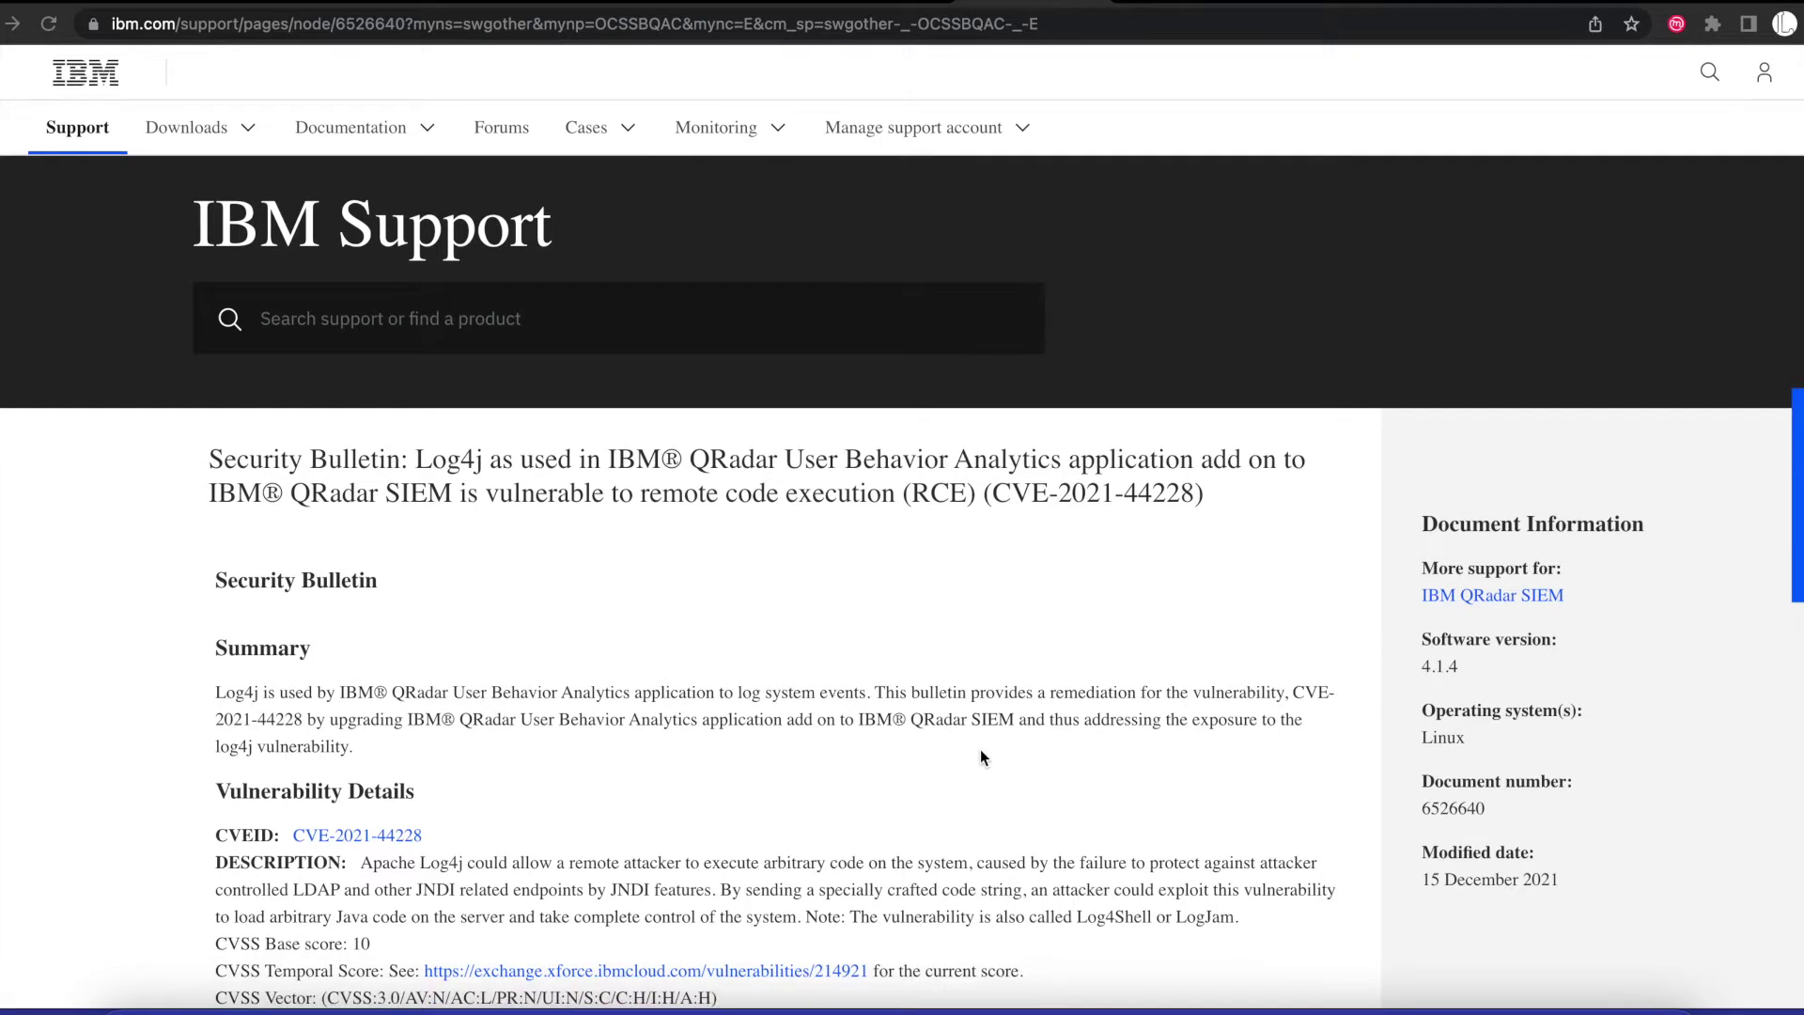
scroll(980, 751, down, 1)
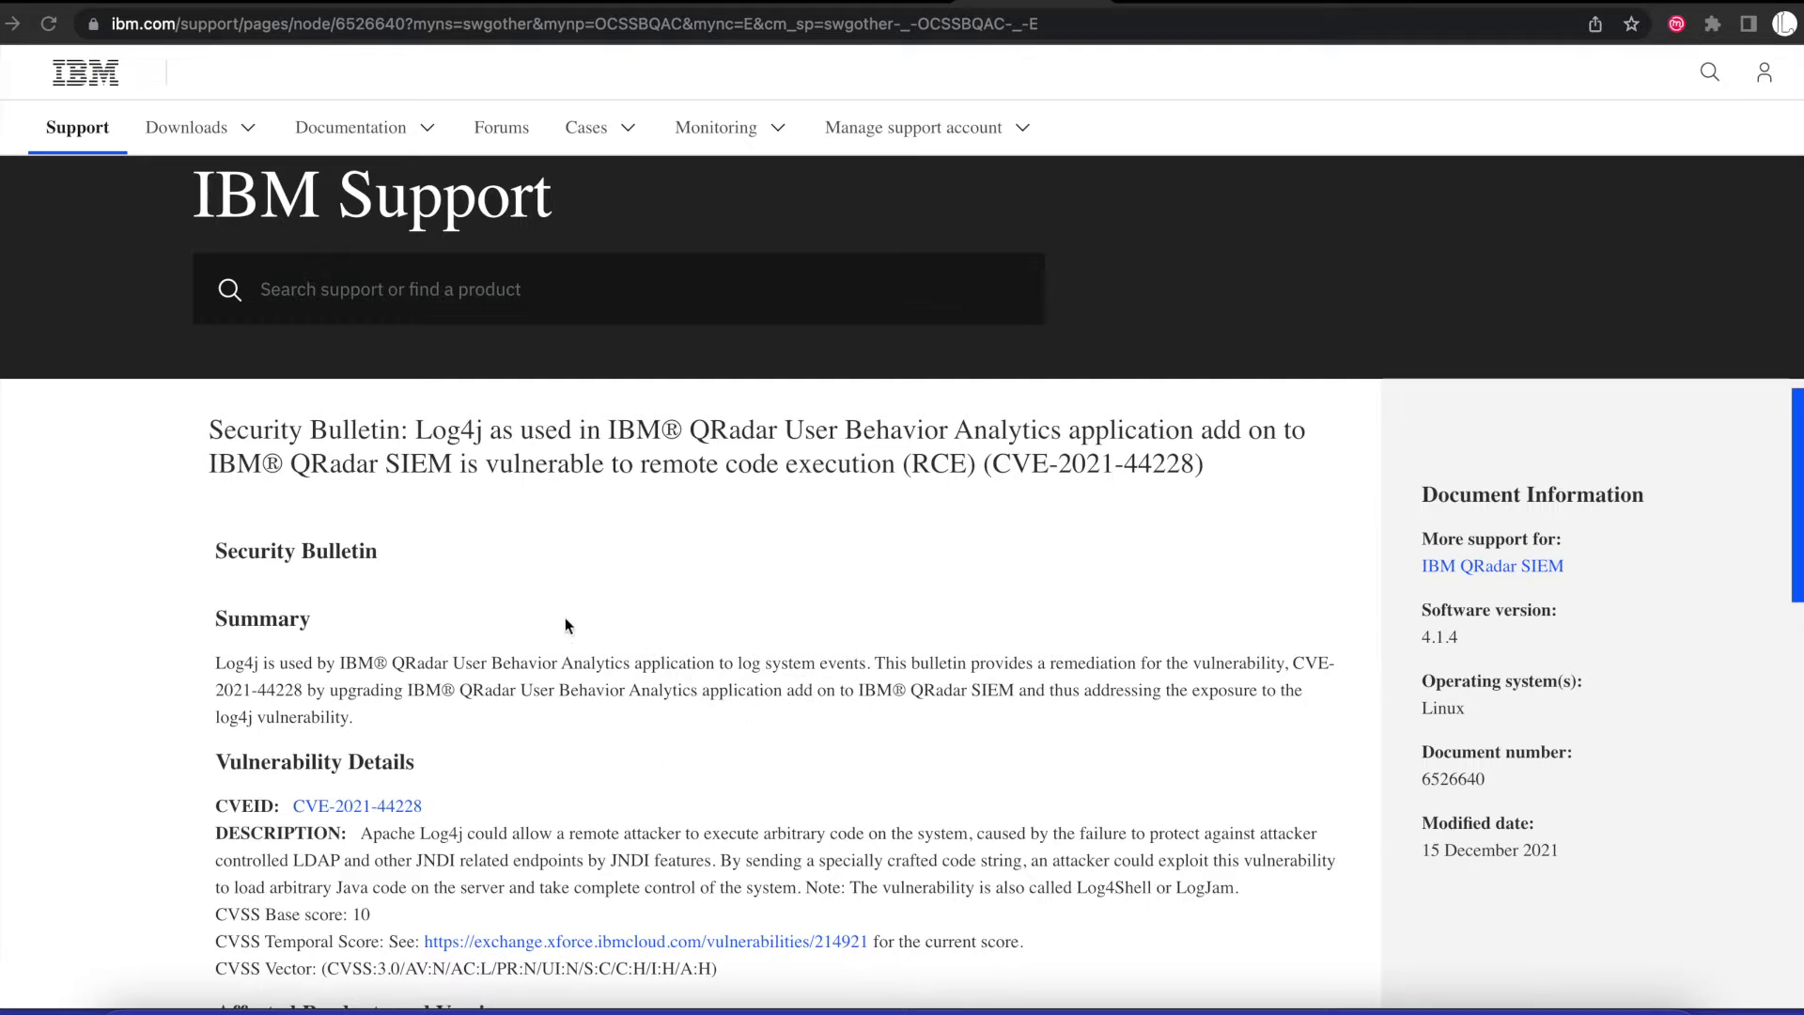
scroll(566, 618, down, 1)
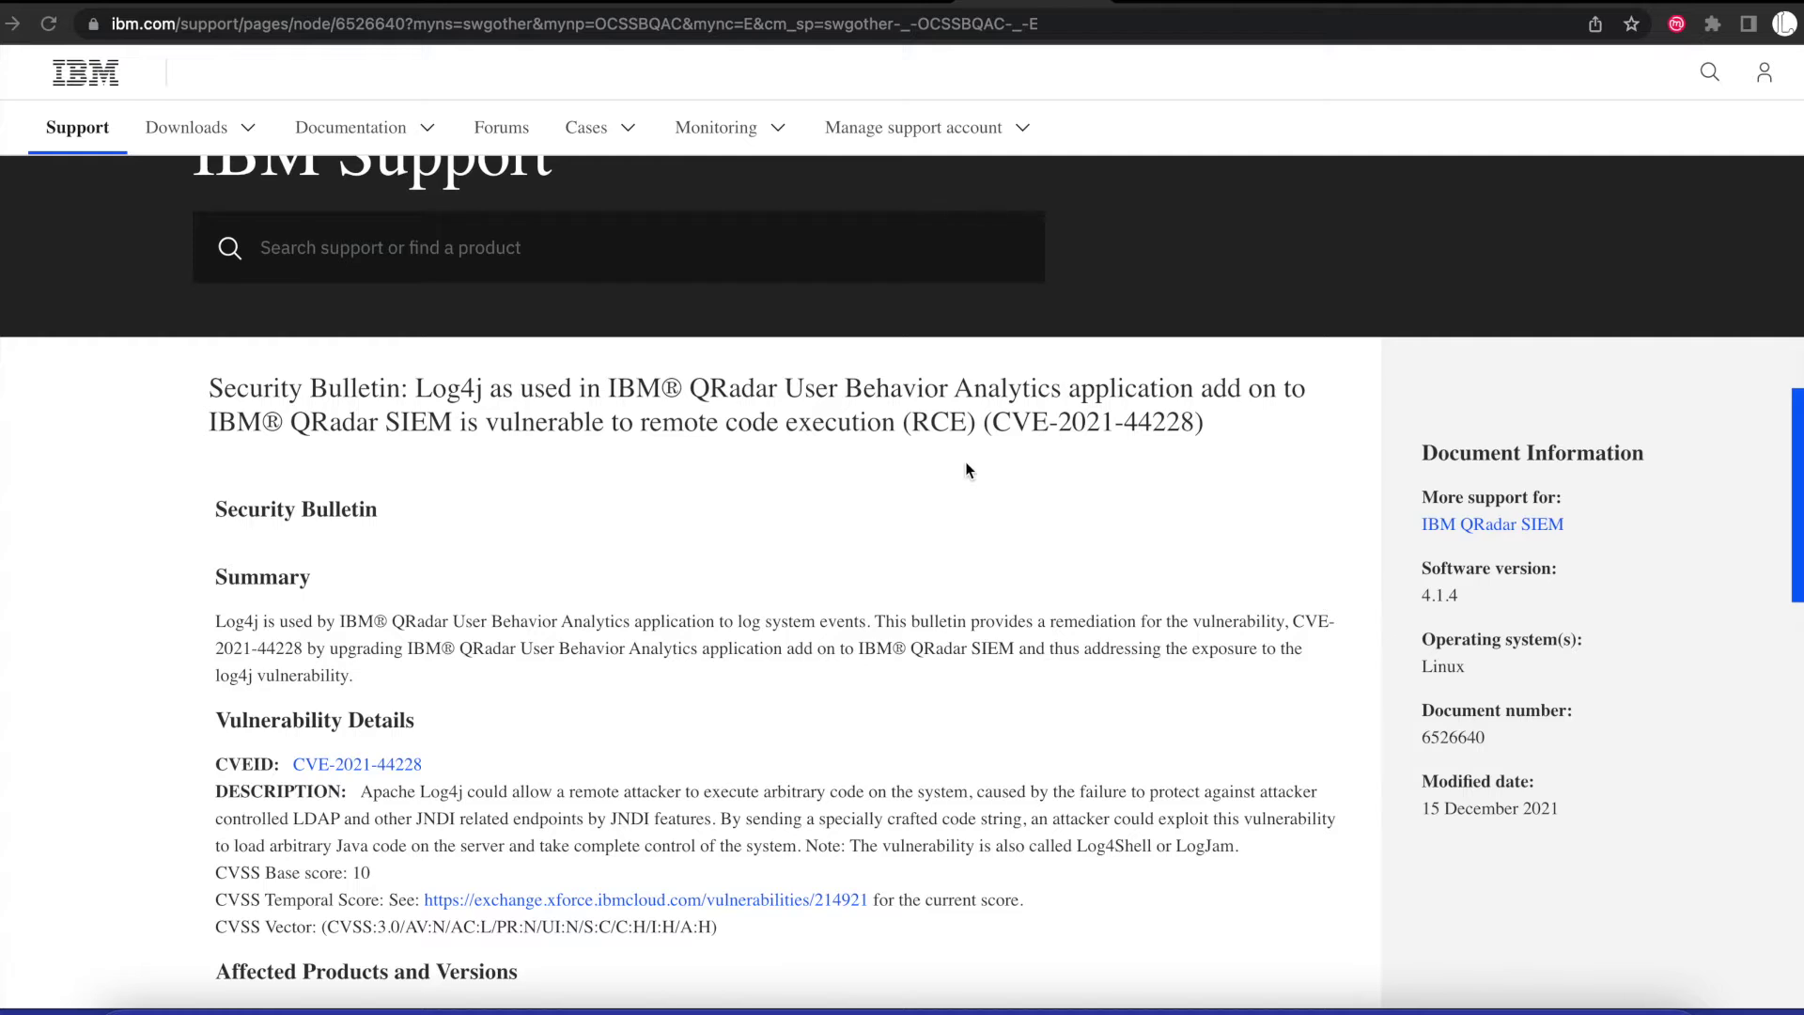
scroll(966, 463, down, 3)
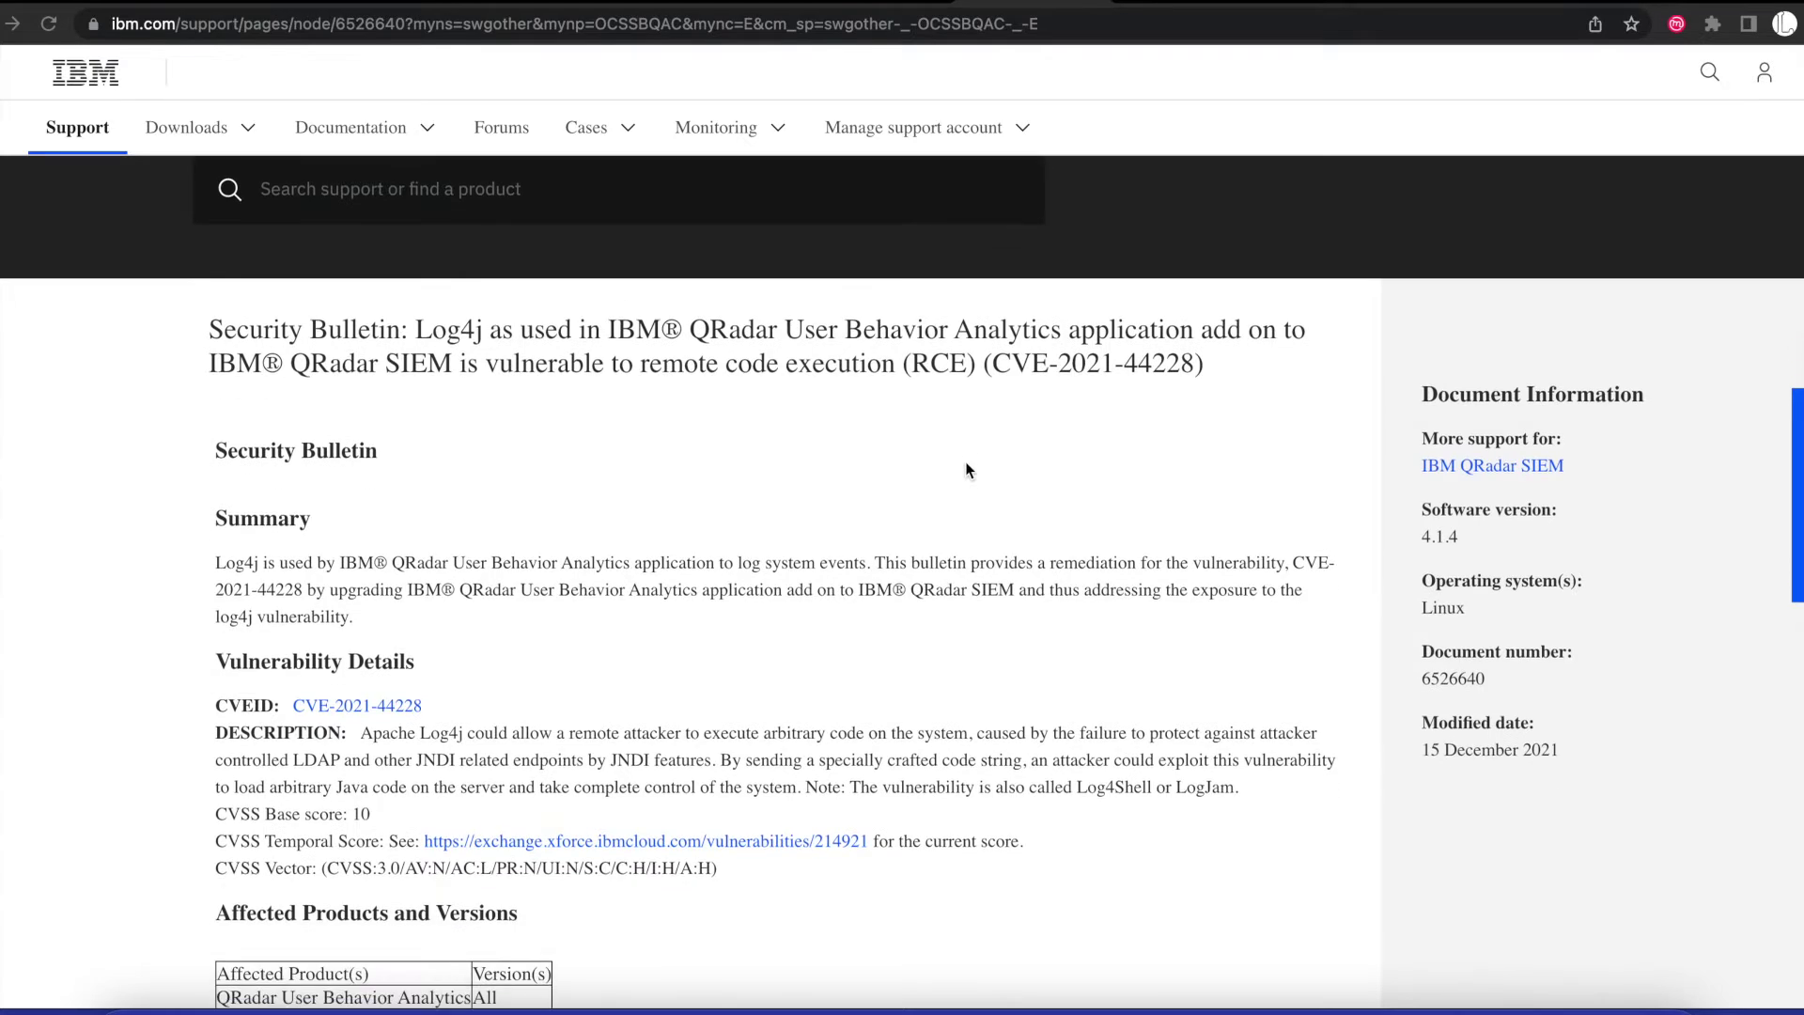
scroll(966, 468, down, 1)
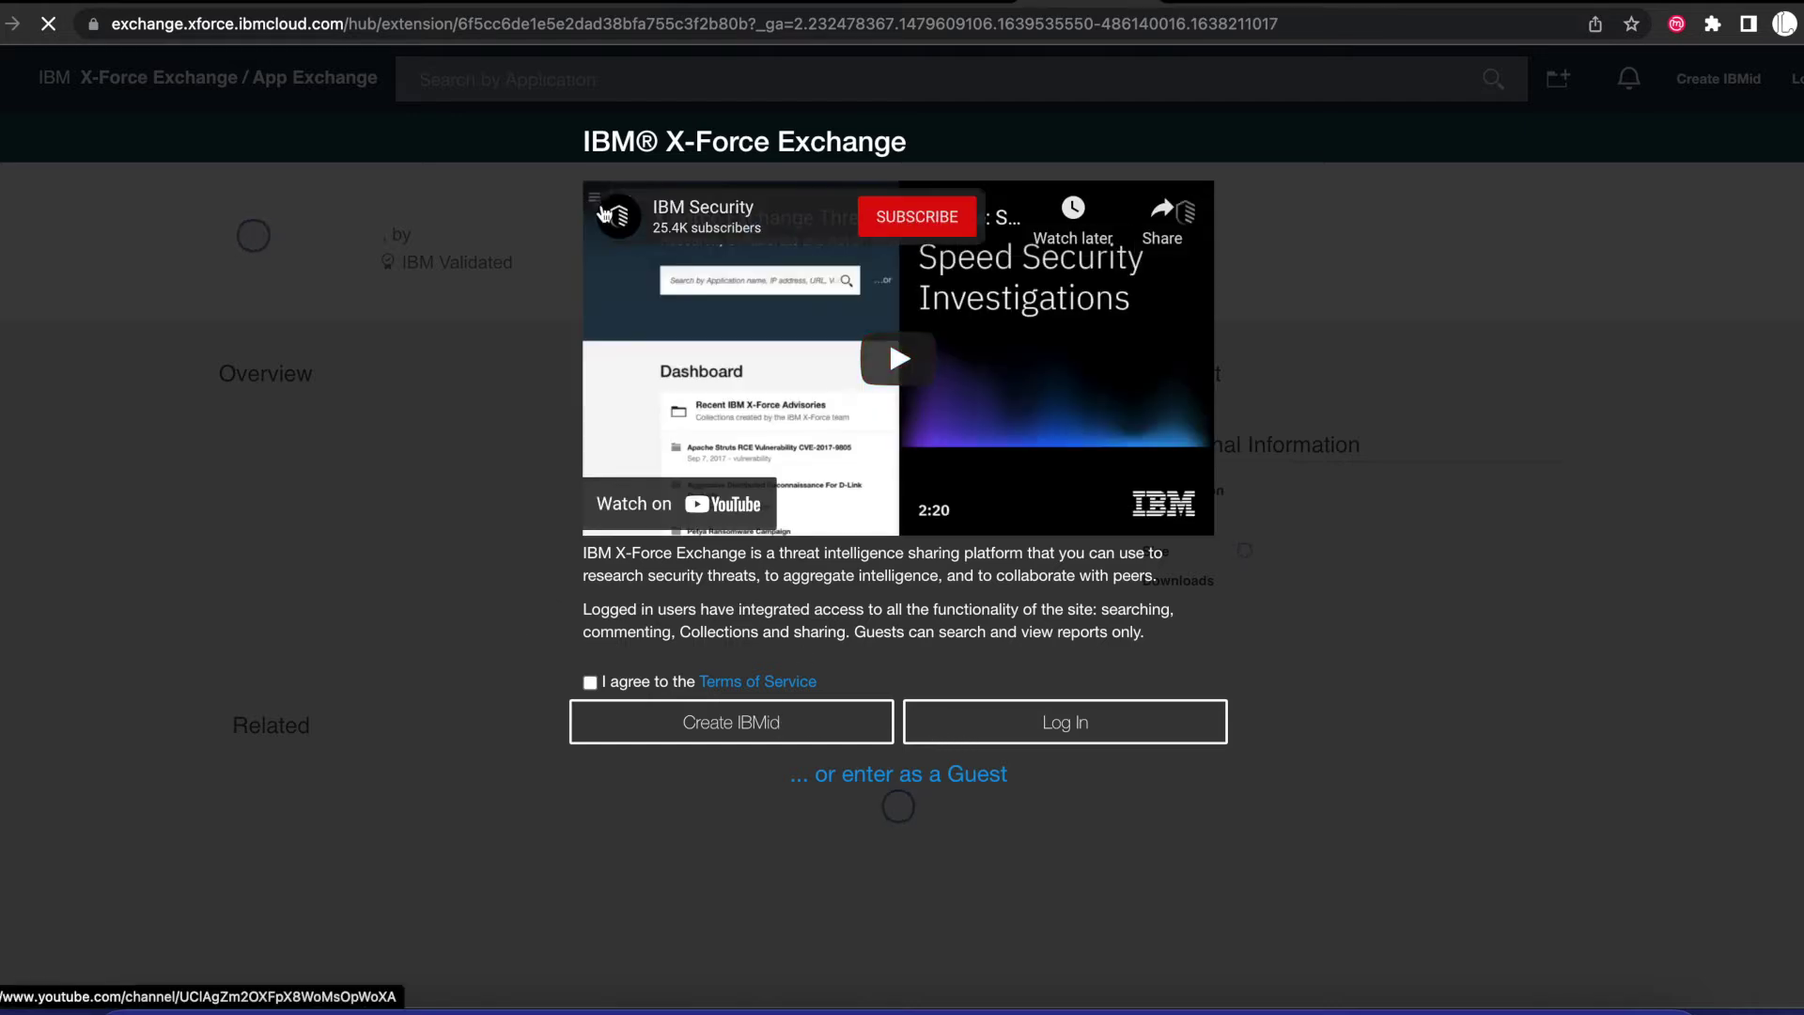
- Accept the X-Force Exchange terms, enter the UBA extension page as a guest, then return to QRadar
click(928, 782)
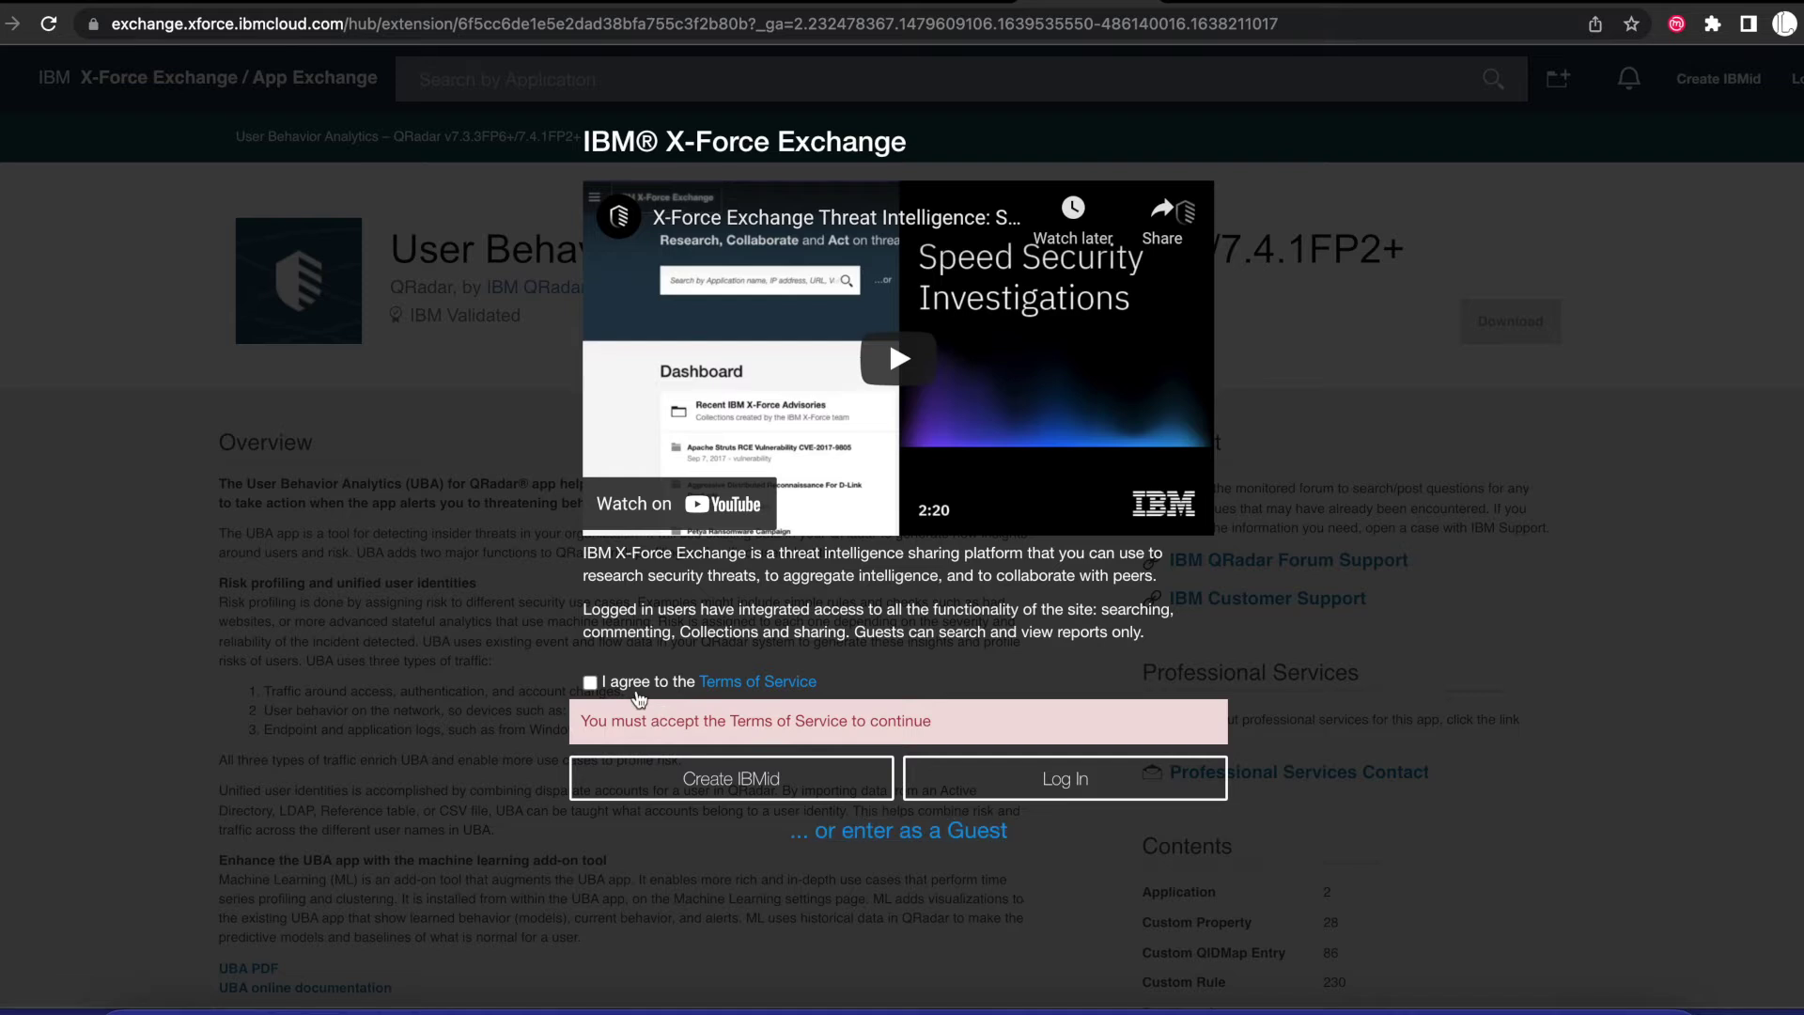
click(631, 686)
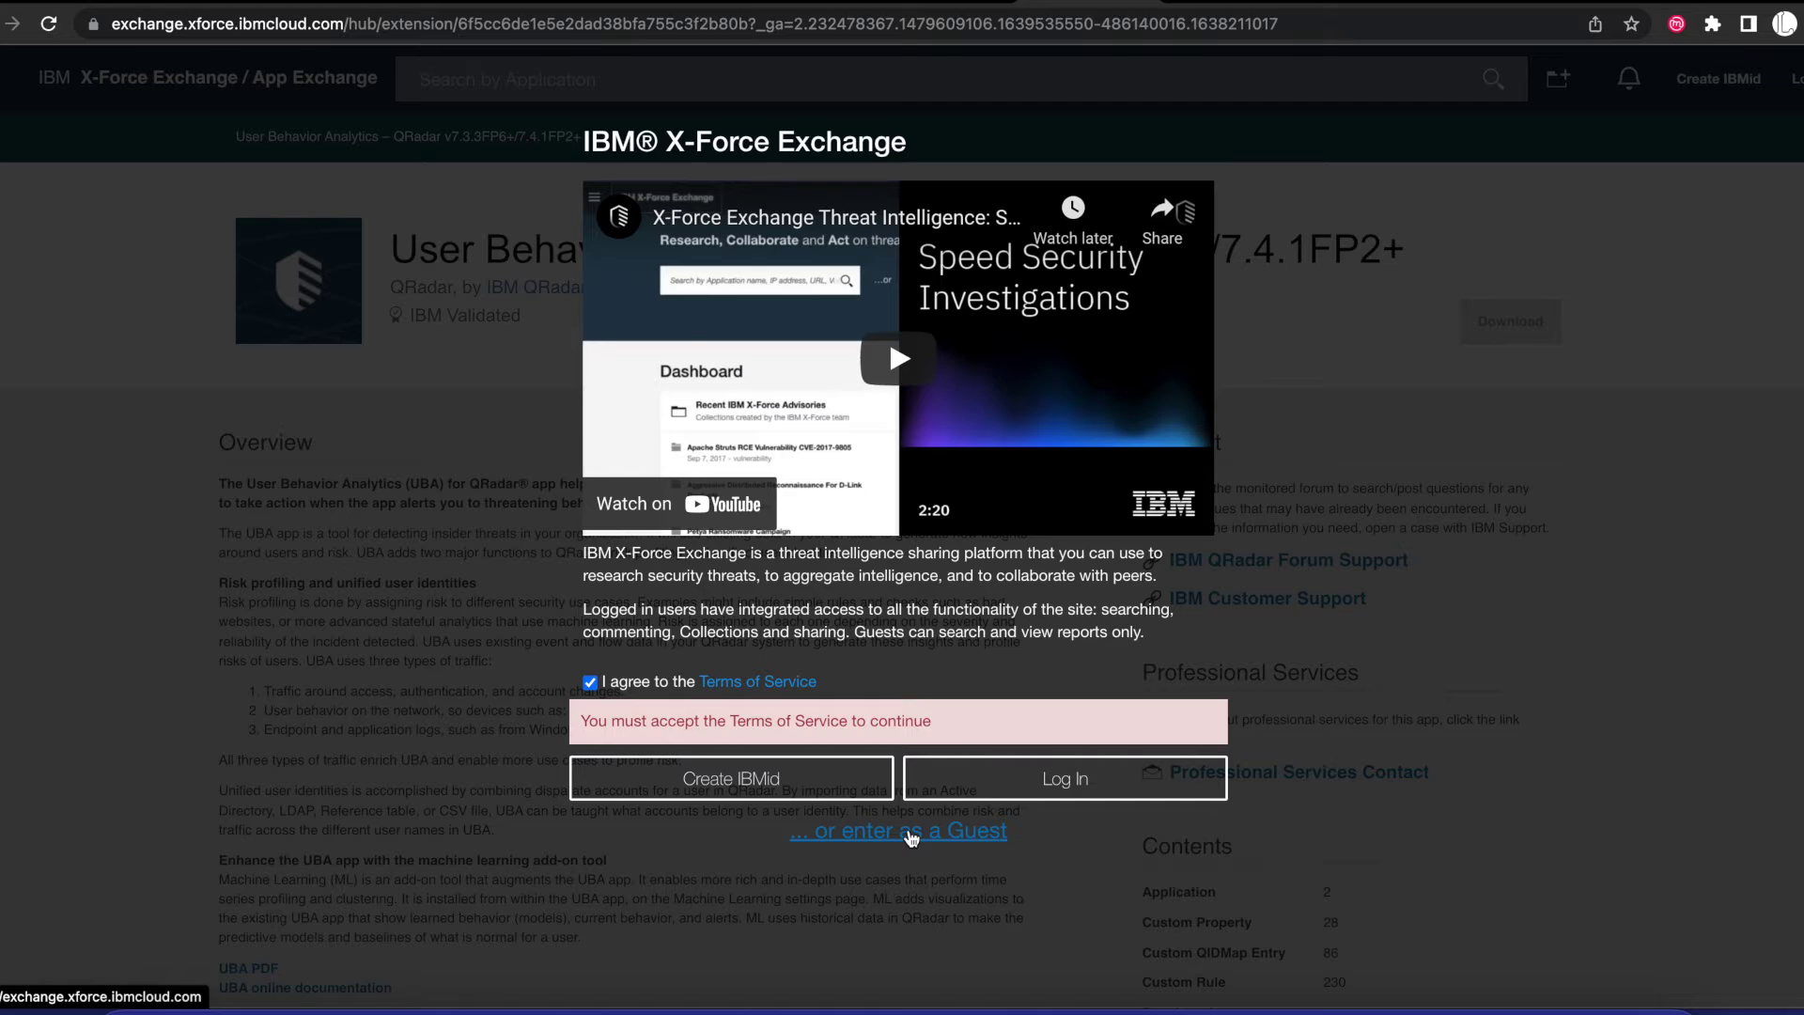
click(910, 832)
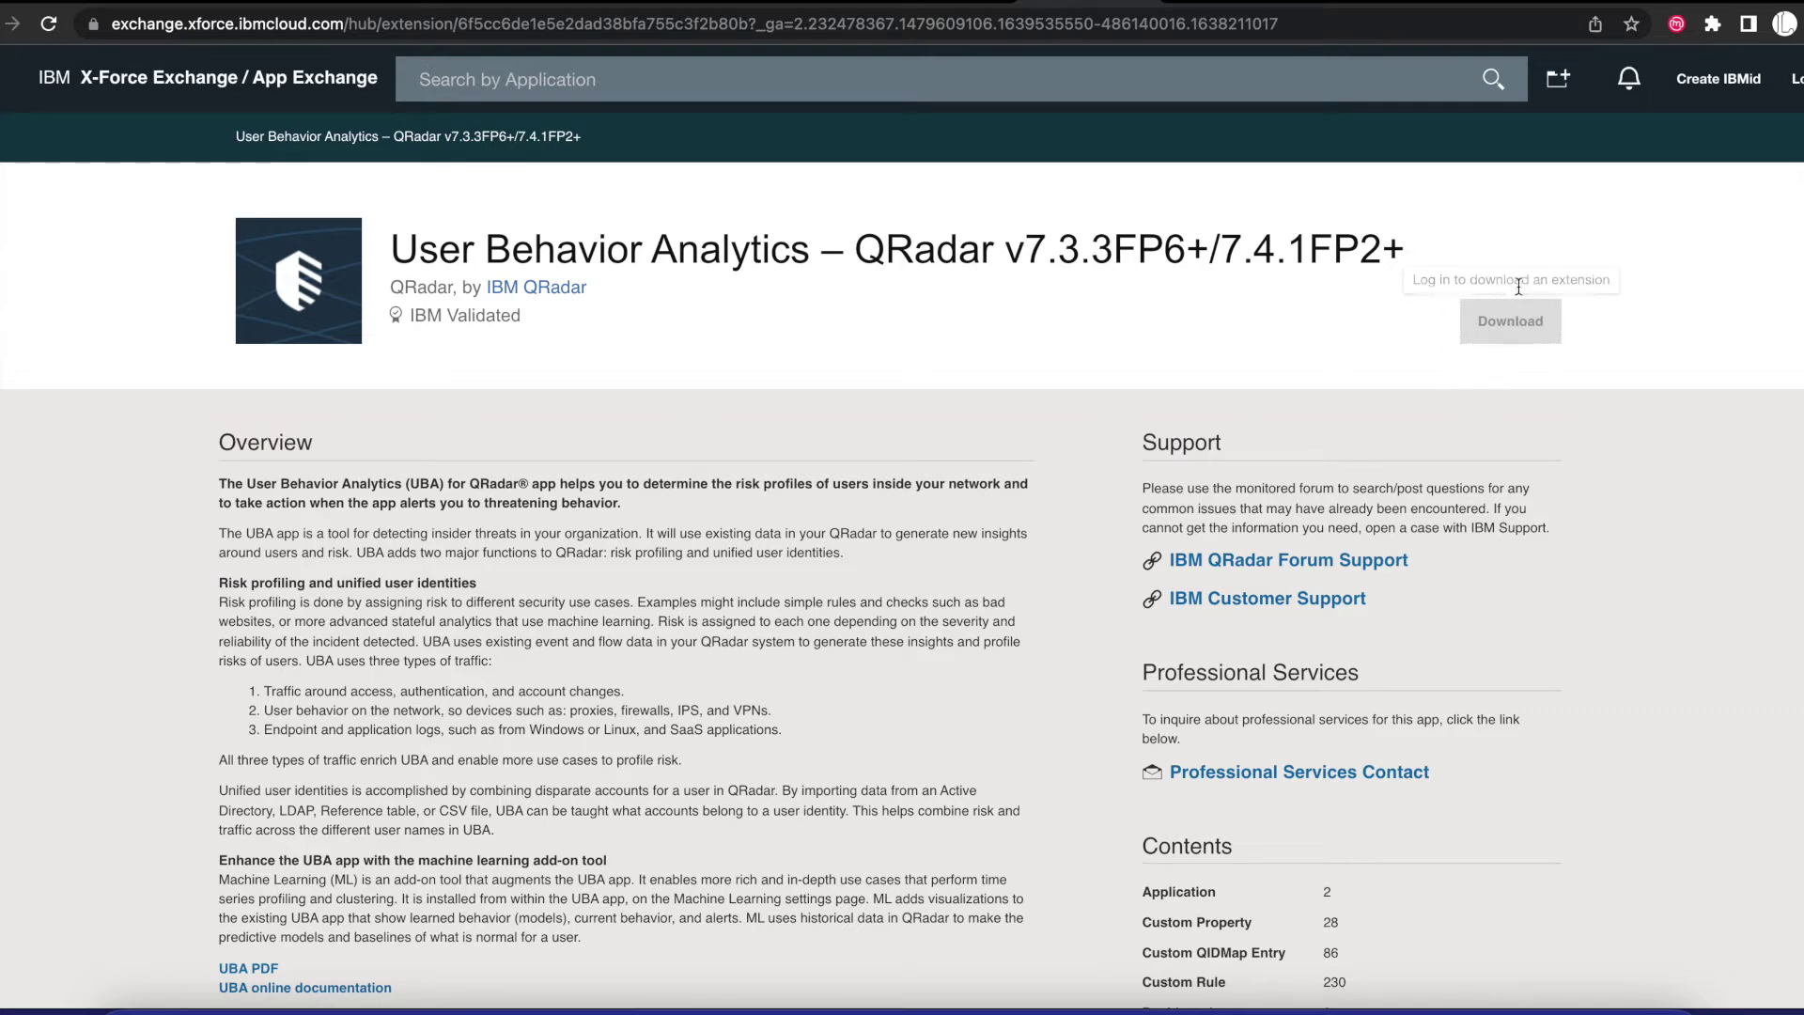
click(1623, 4)
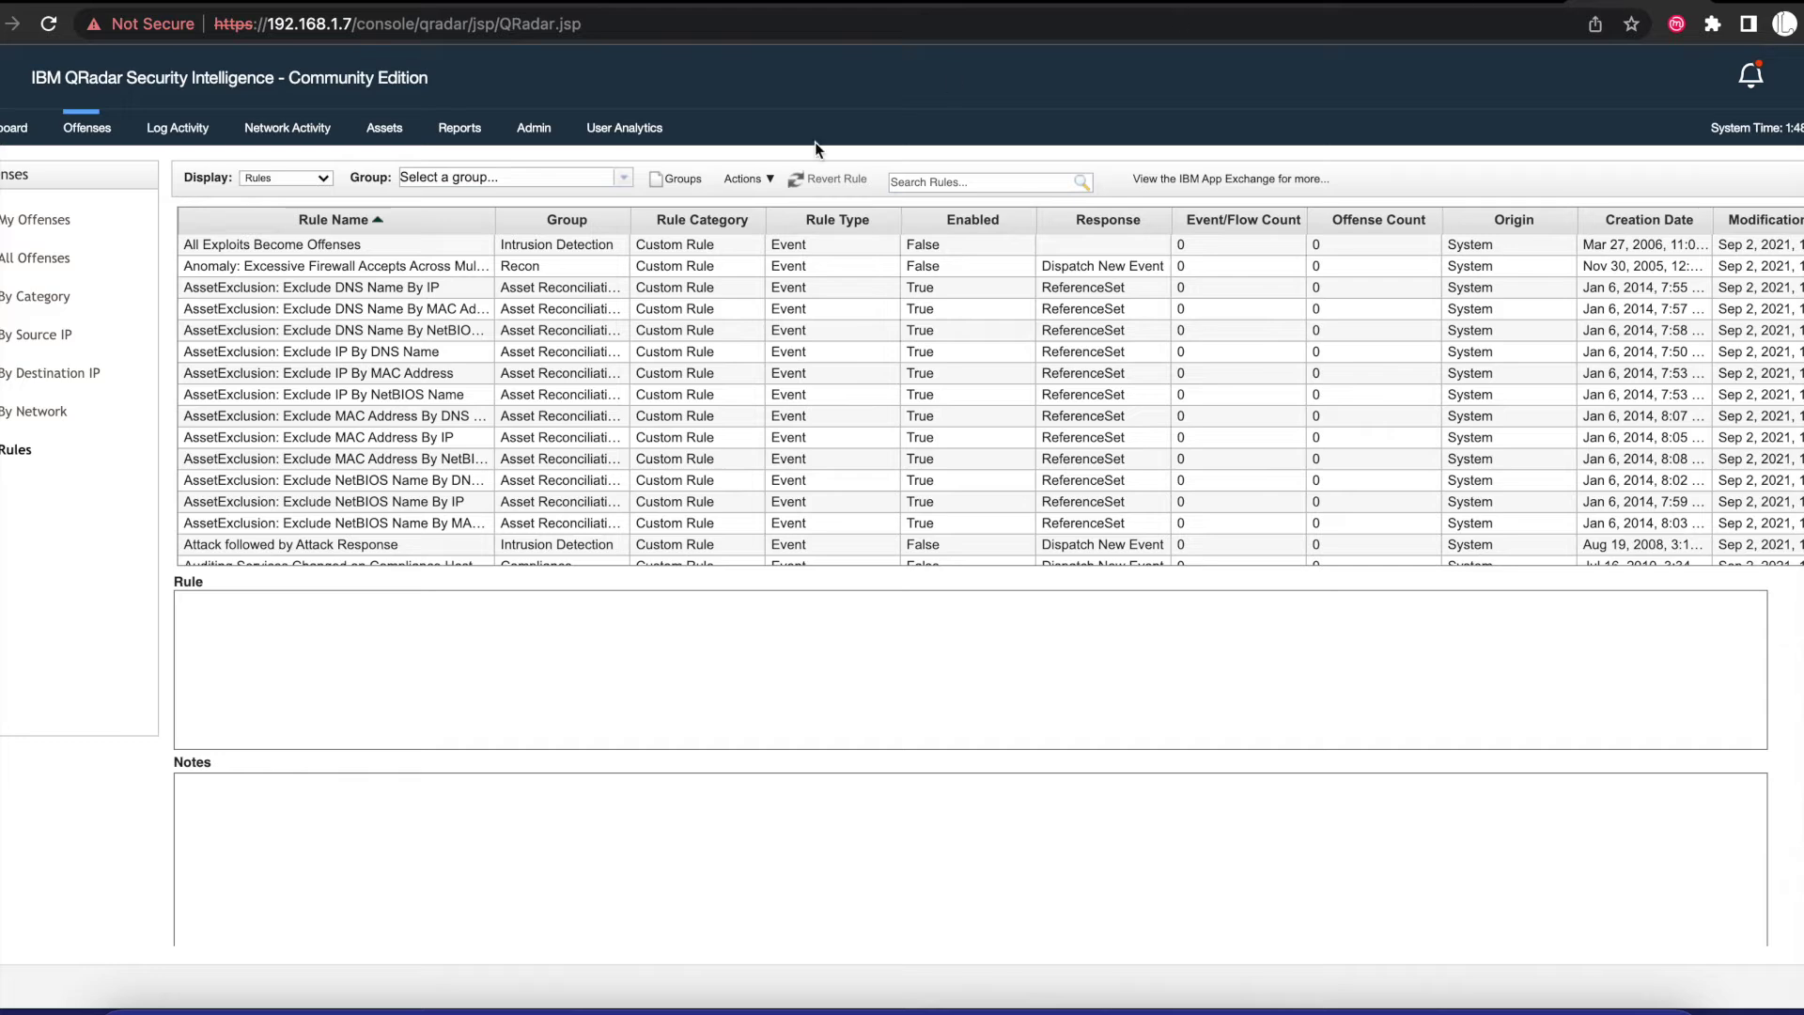
- Open Extensions Management from the QRadar Admin settings
click(545, 131)
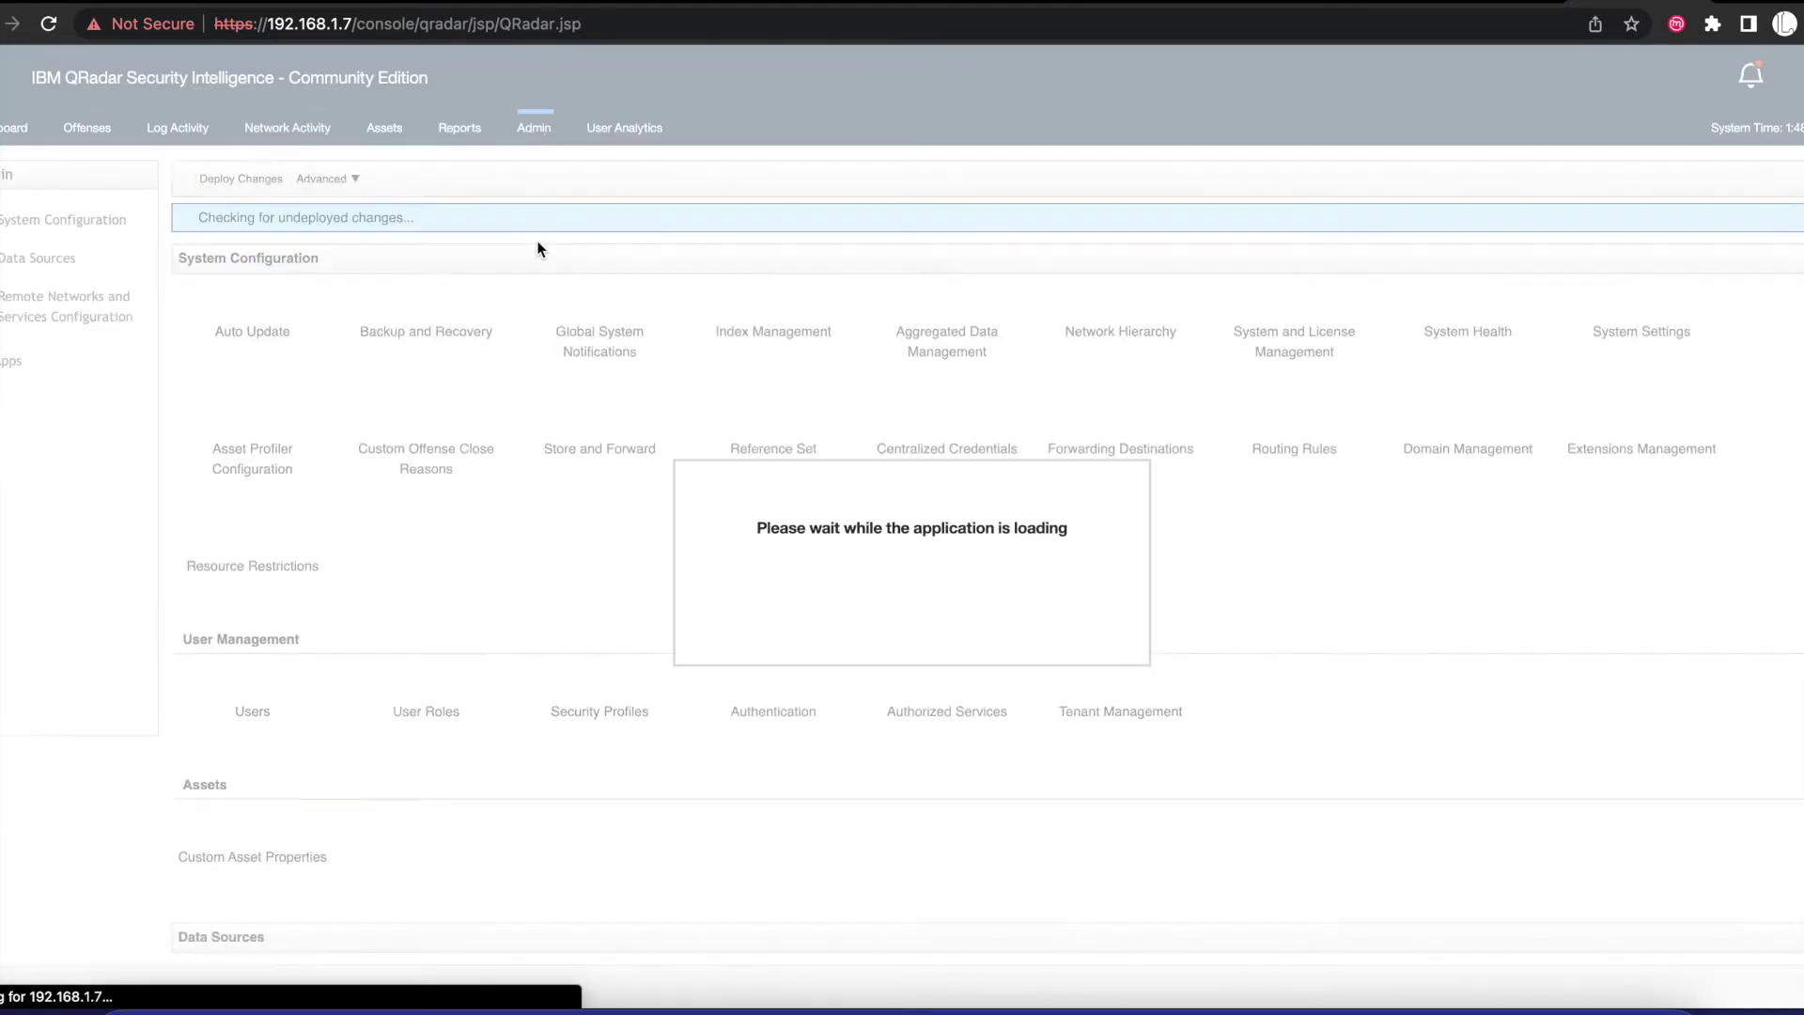
scroll(746, 612, down, 5)
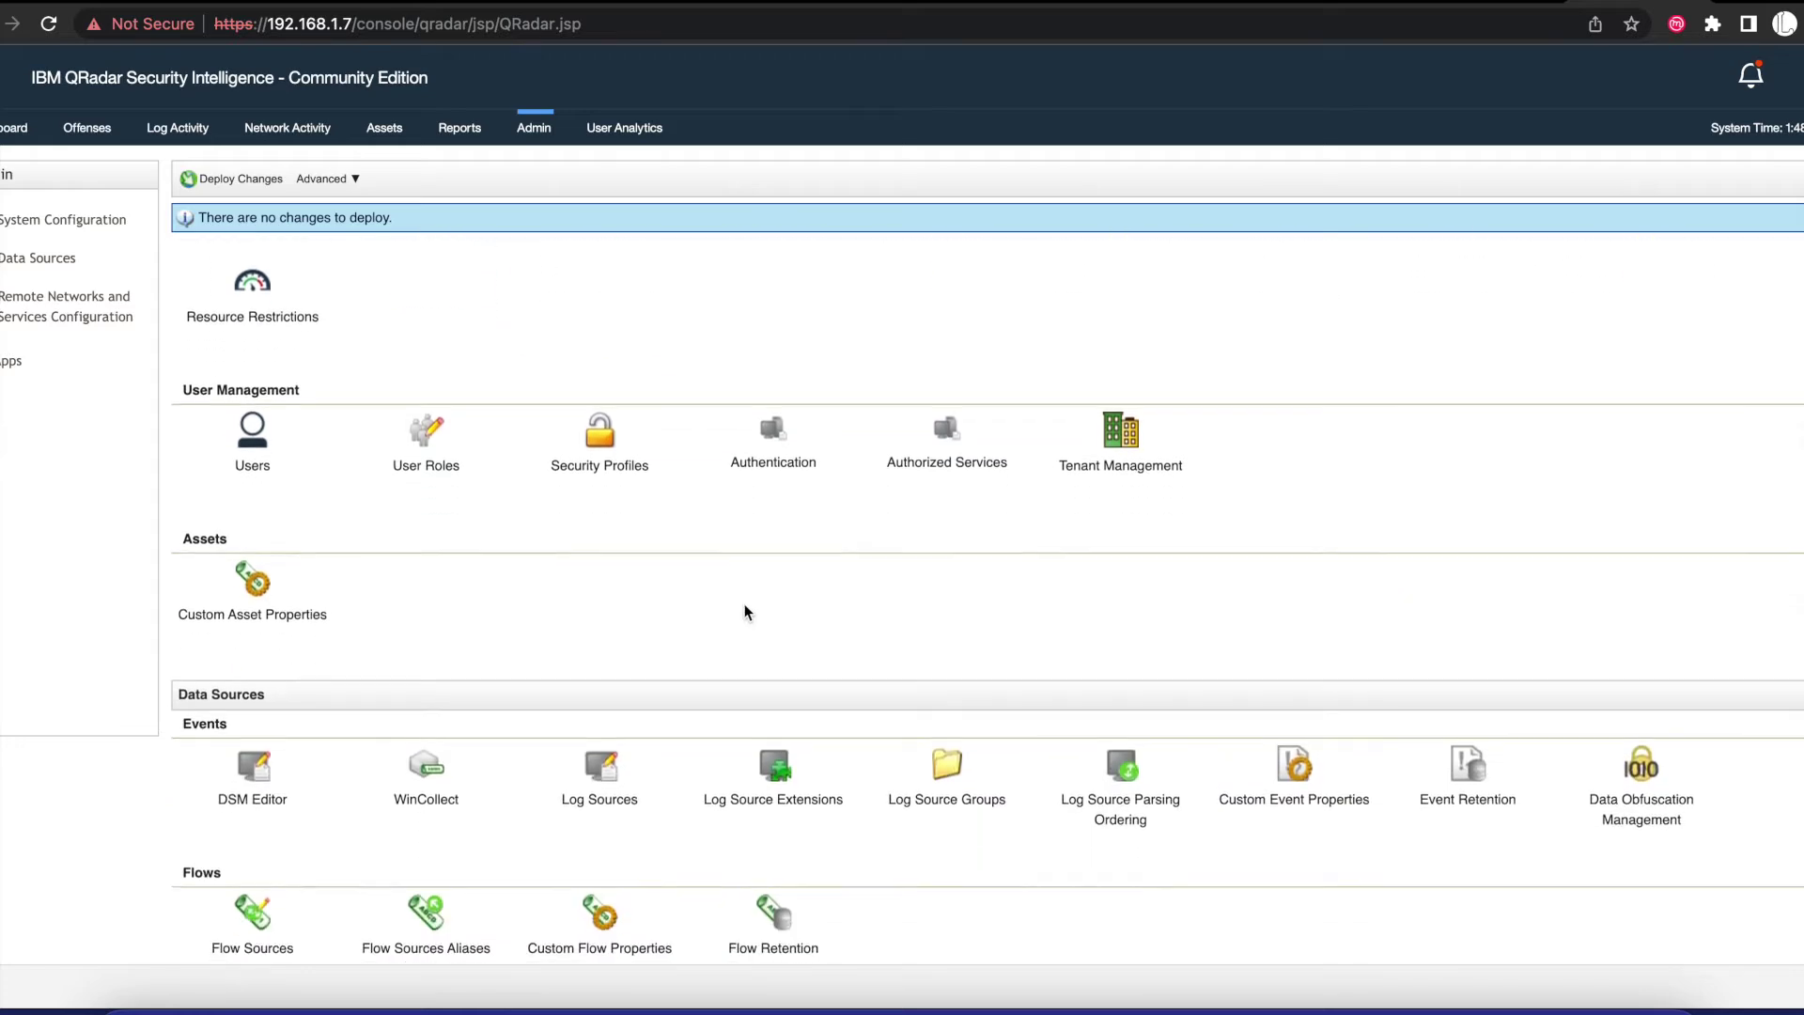
scroll(746, 613, down, 4)
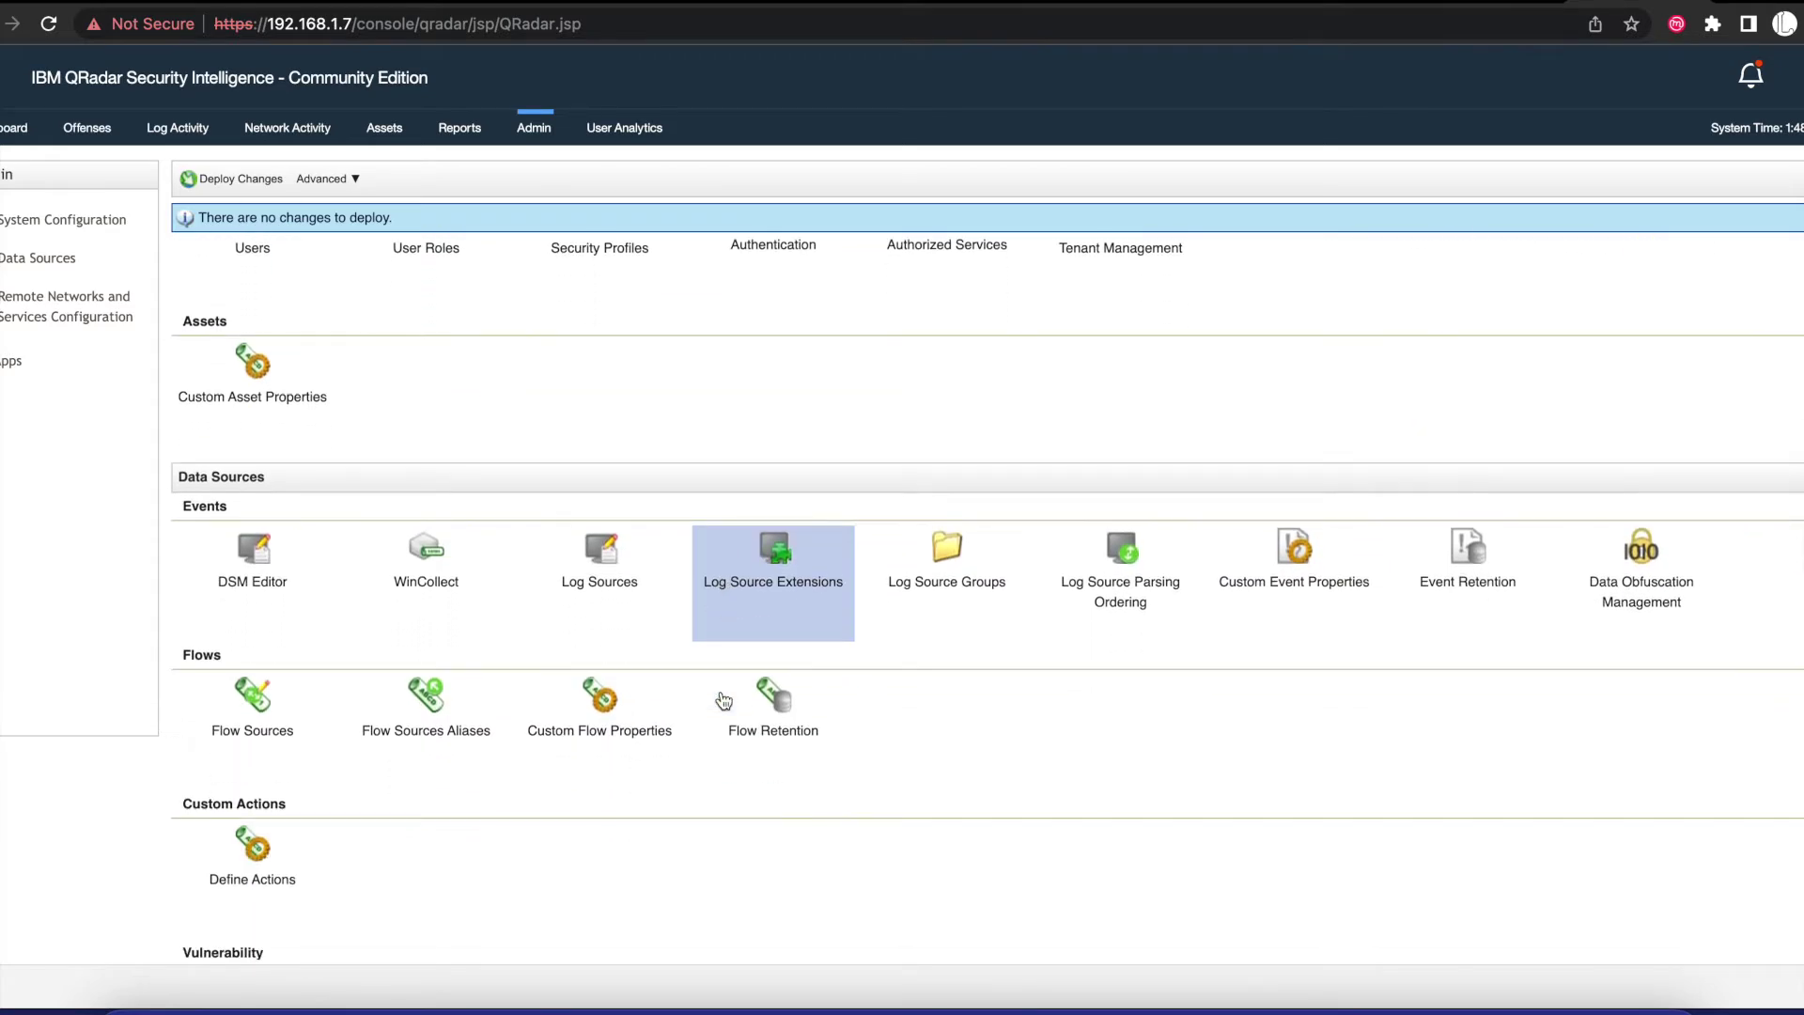
scroll(724, 701, up, 9)
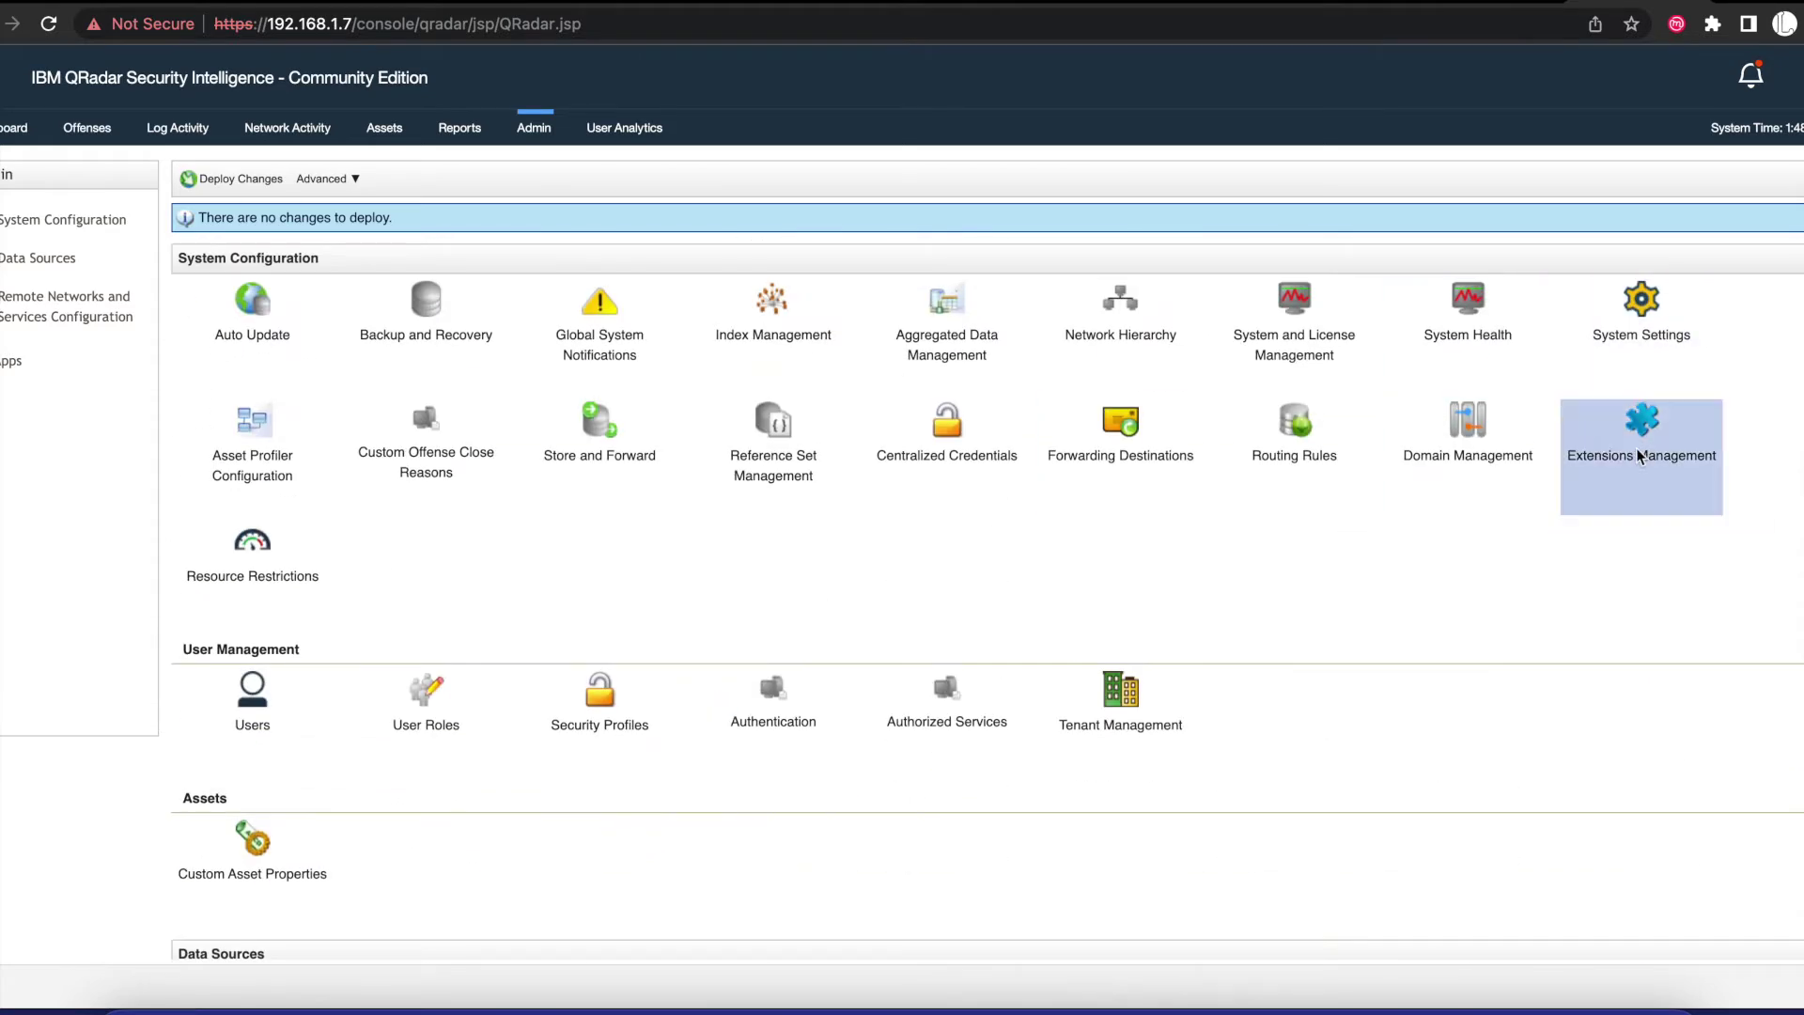
click(1640, 456)
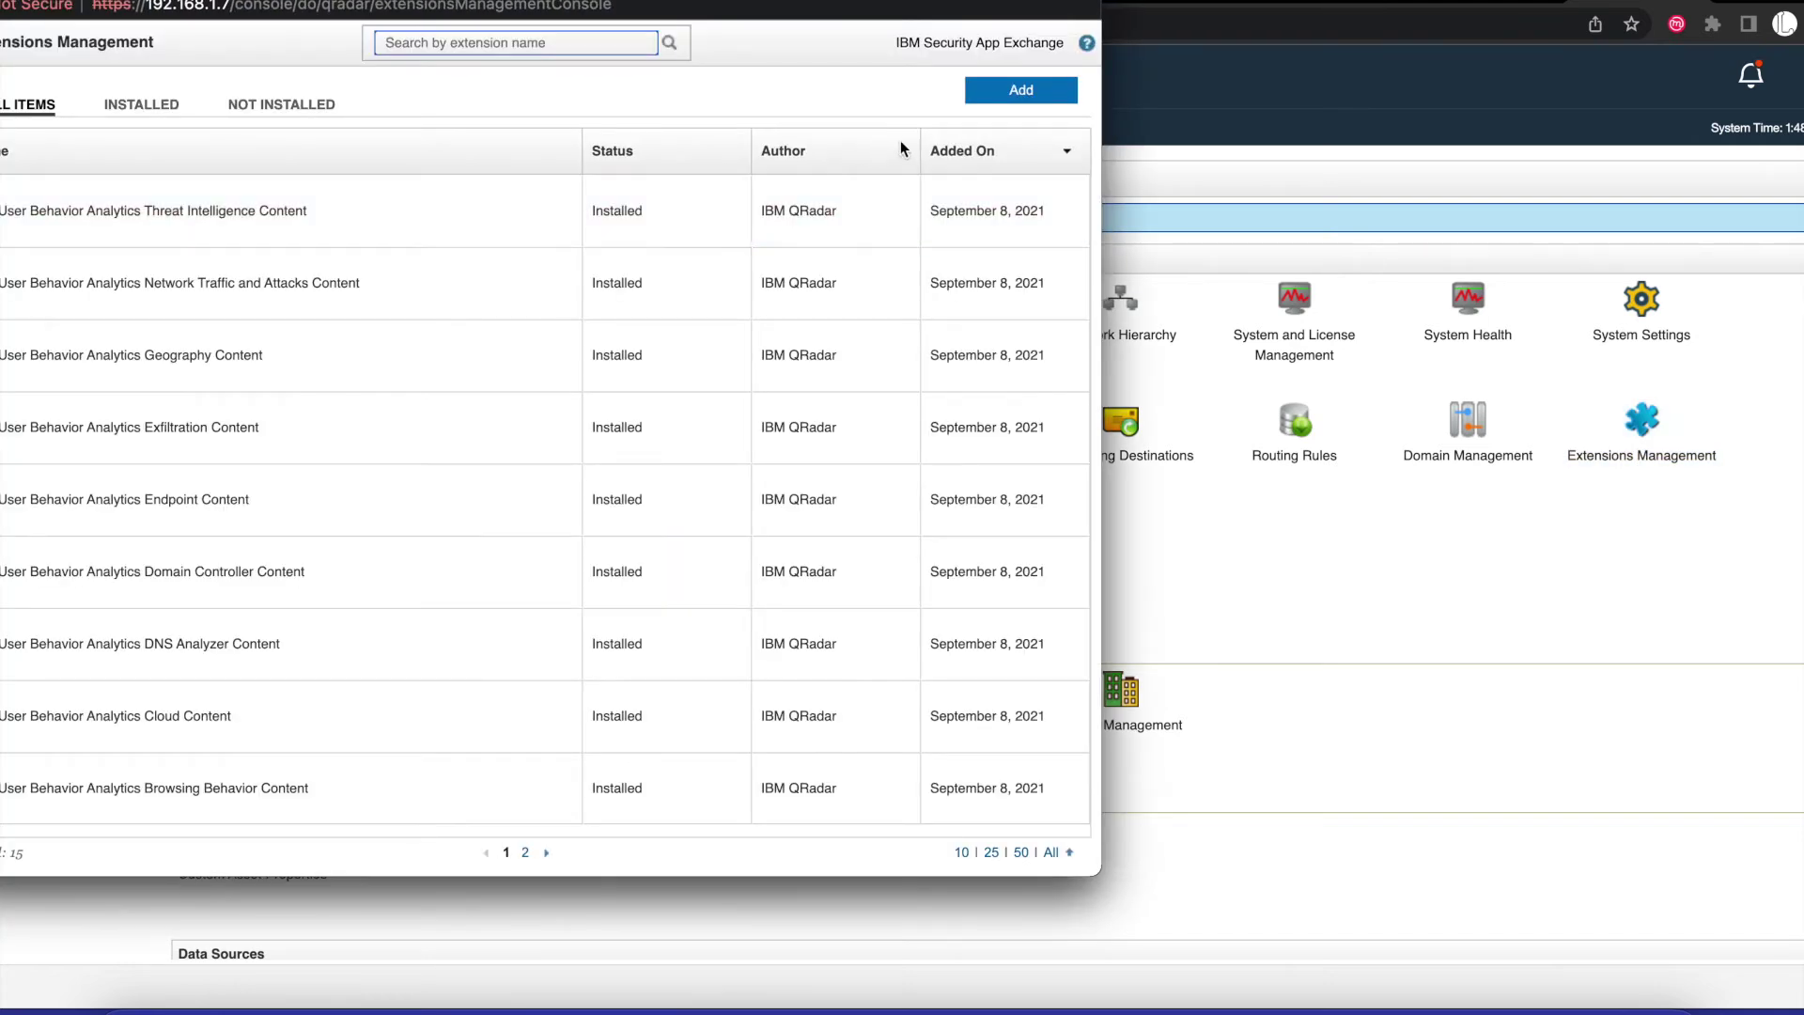
- Start adding an extension set to install immediately, then cancel without a file and close the window
click(1020, 90)
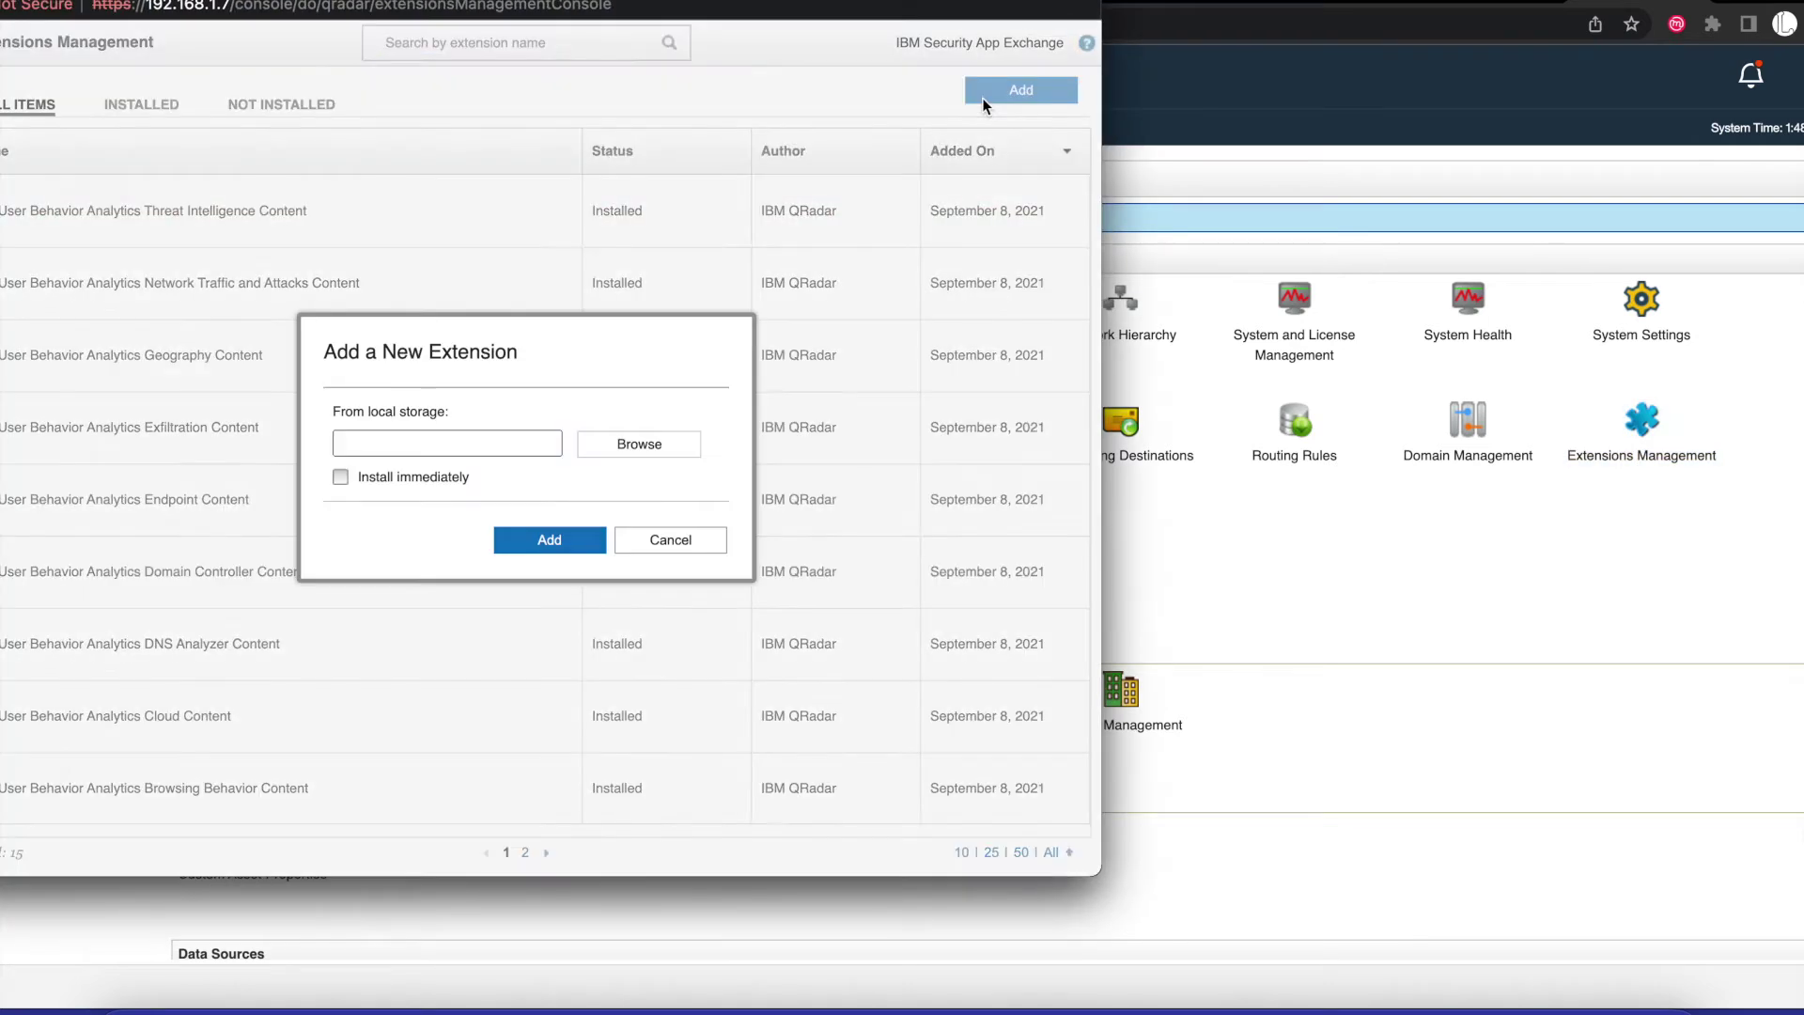
click(419, 477)
click(644, 443)
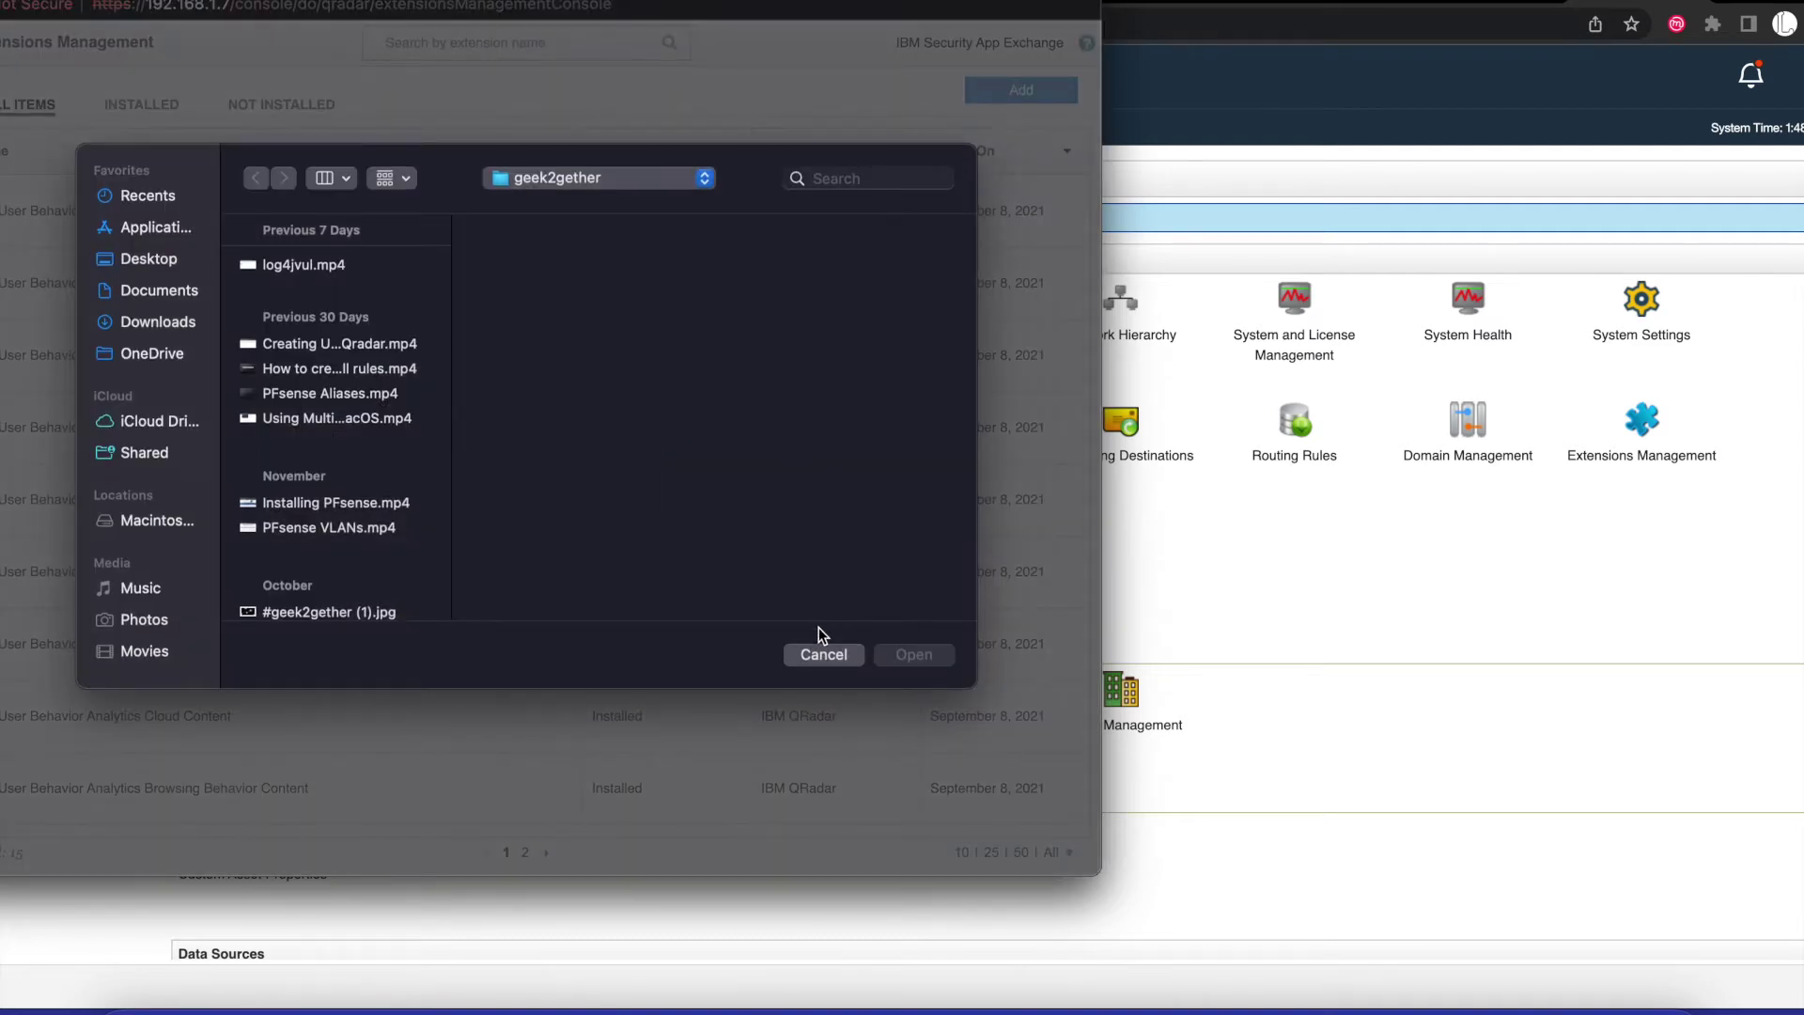
click(808, 652)
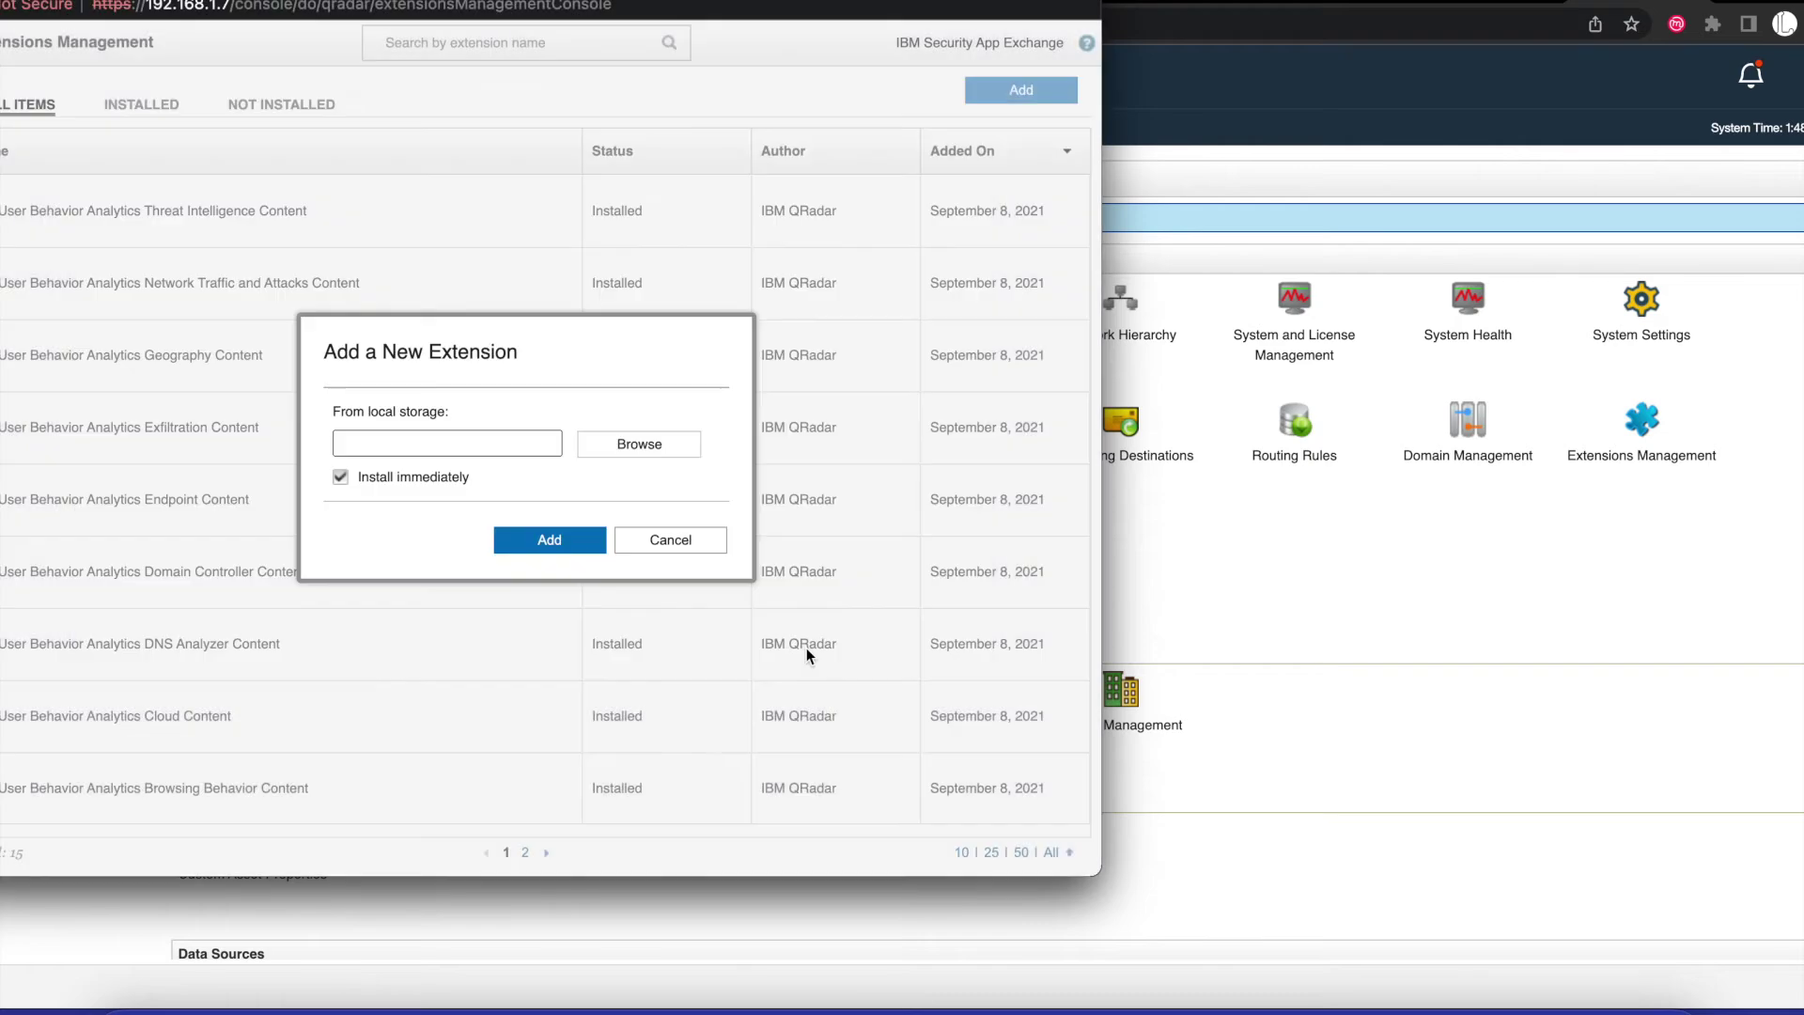
click(654, 541)
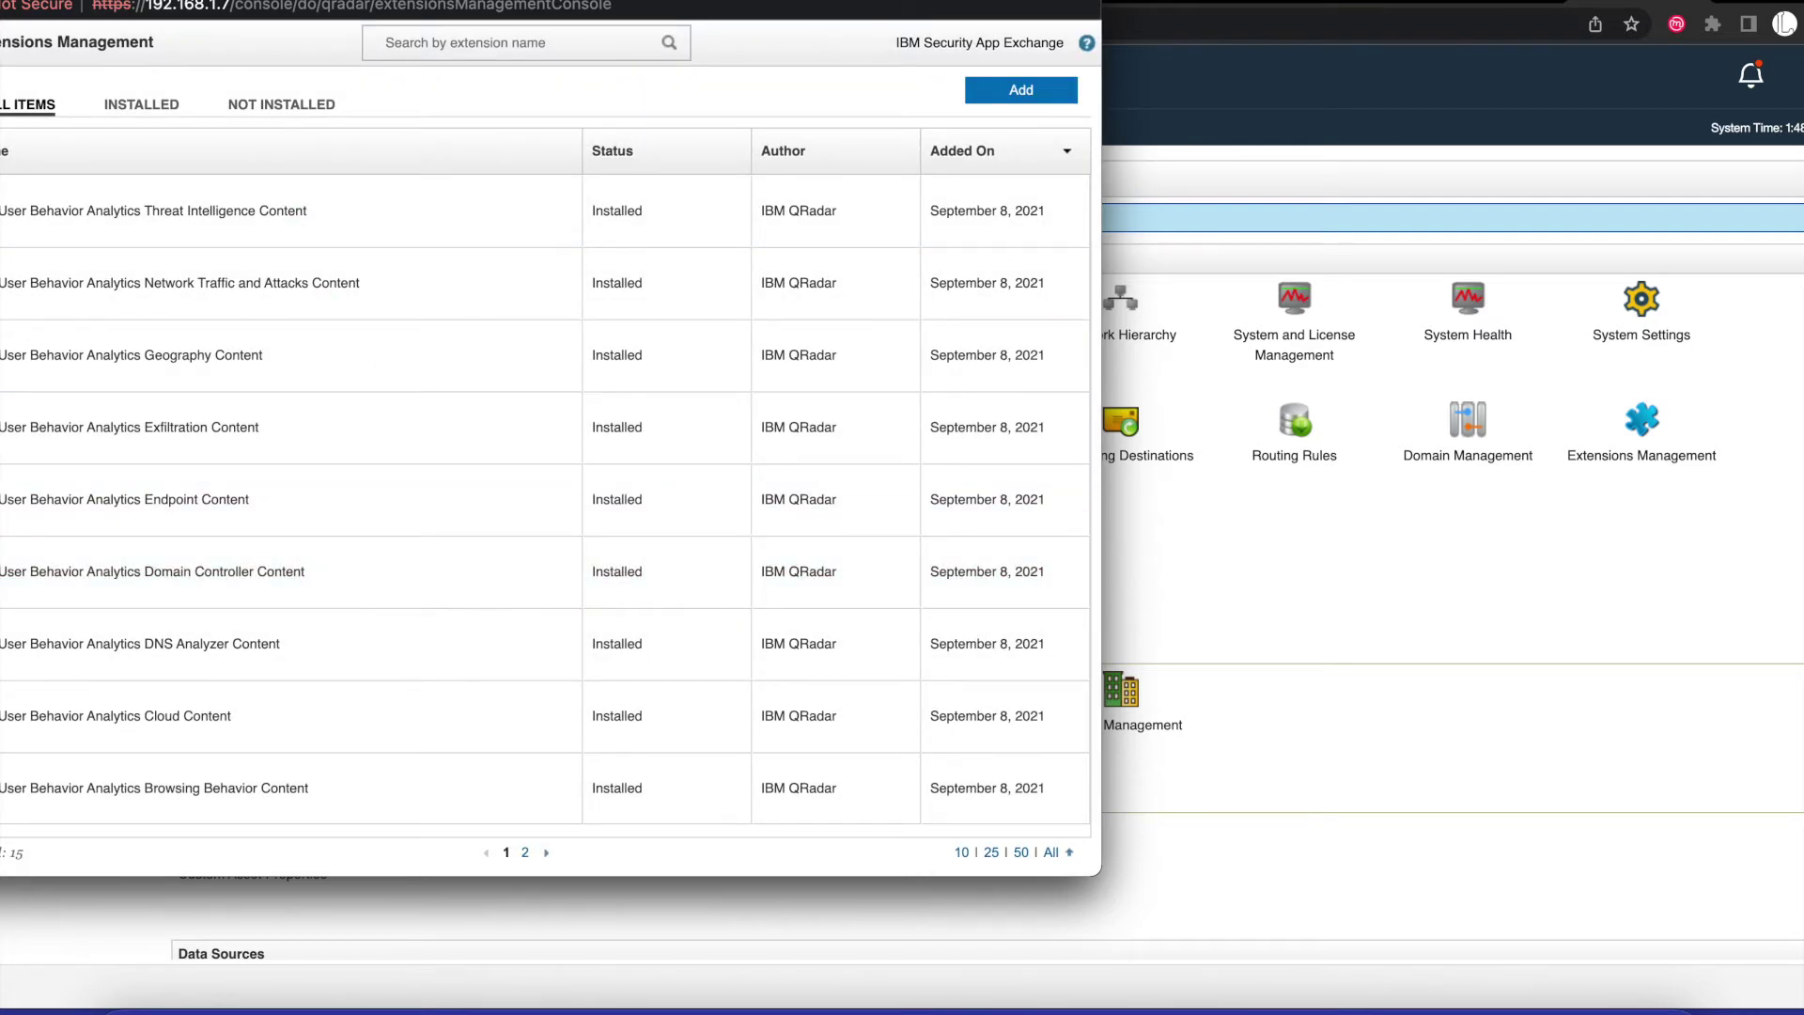
key(super+w)
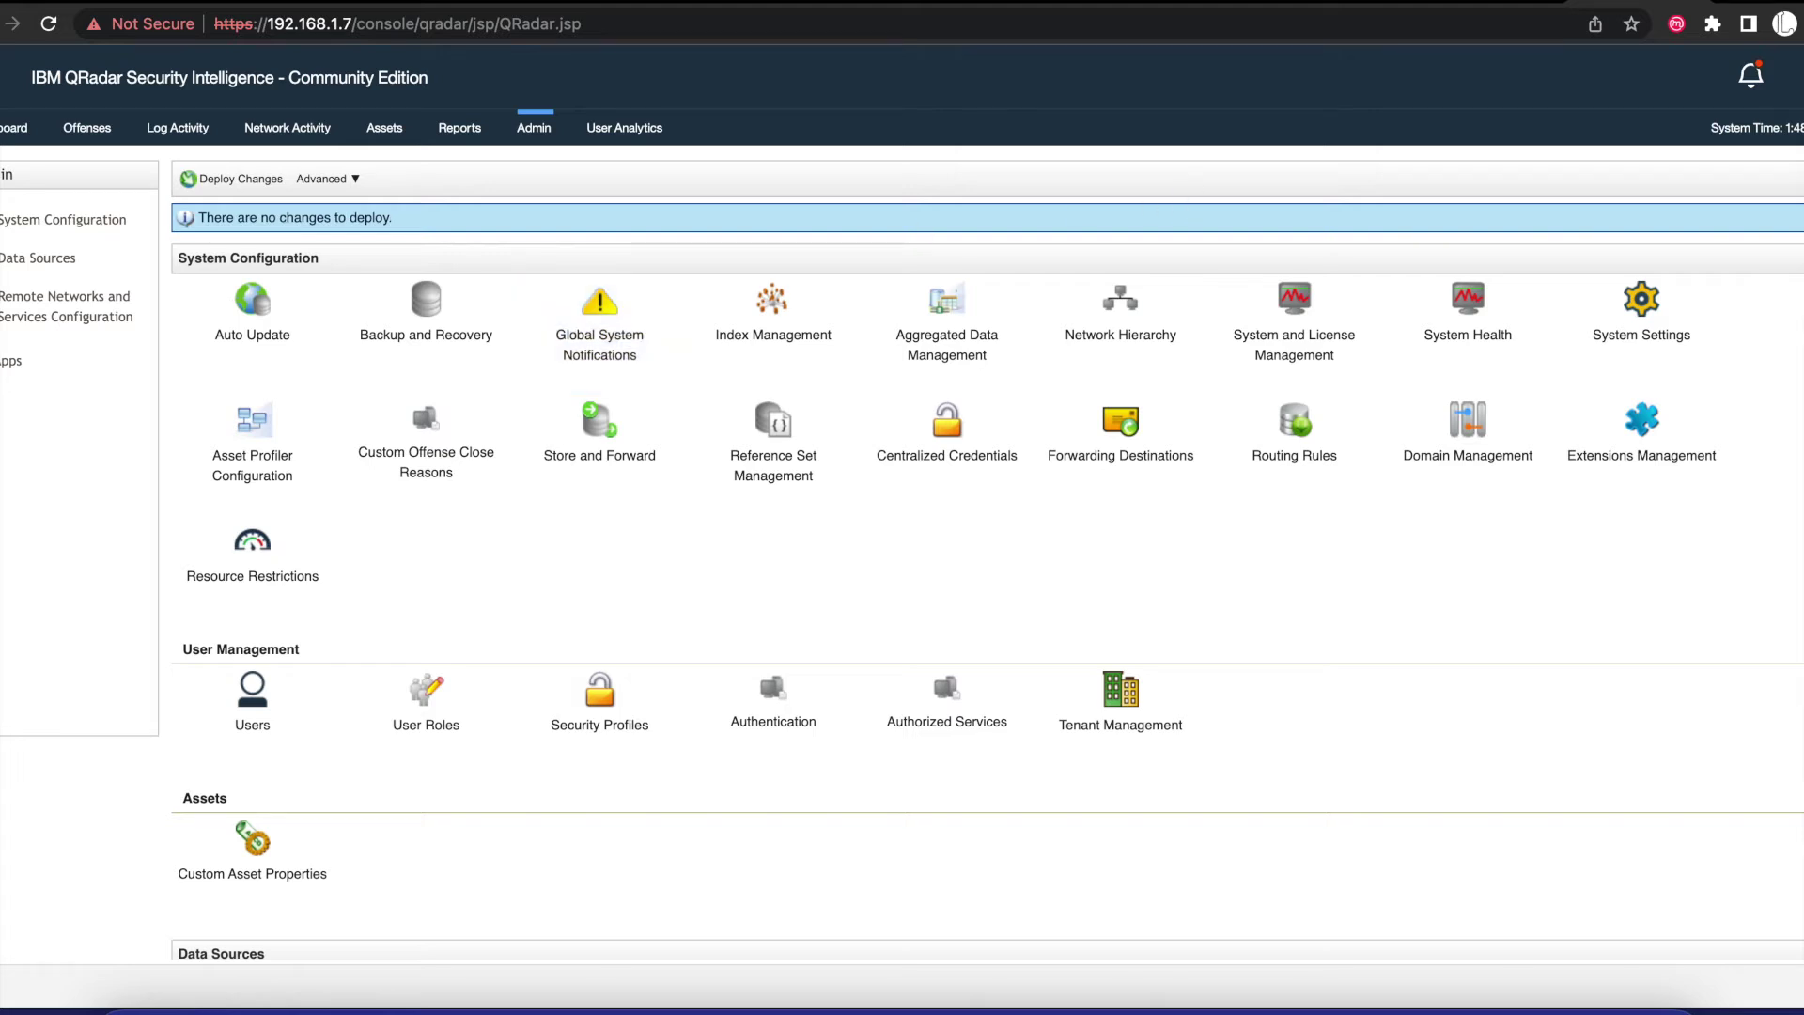
- Confirm the X-Force UBA listing shows version 4.1.4, 559.1 MB, uploaded Dec 15, 2021, then return to QRadar
click(1003, 3)
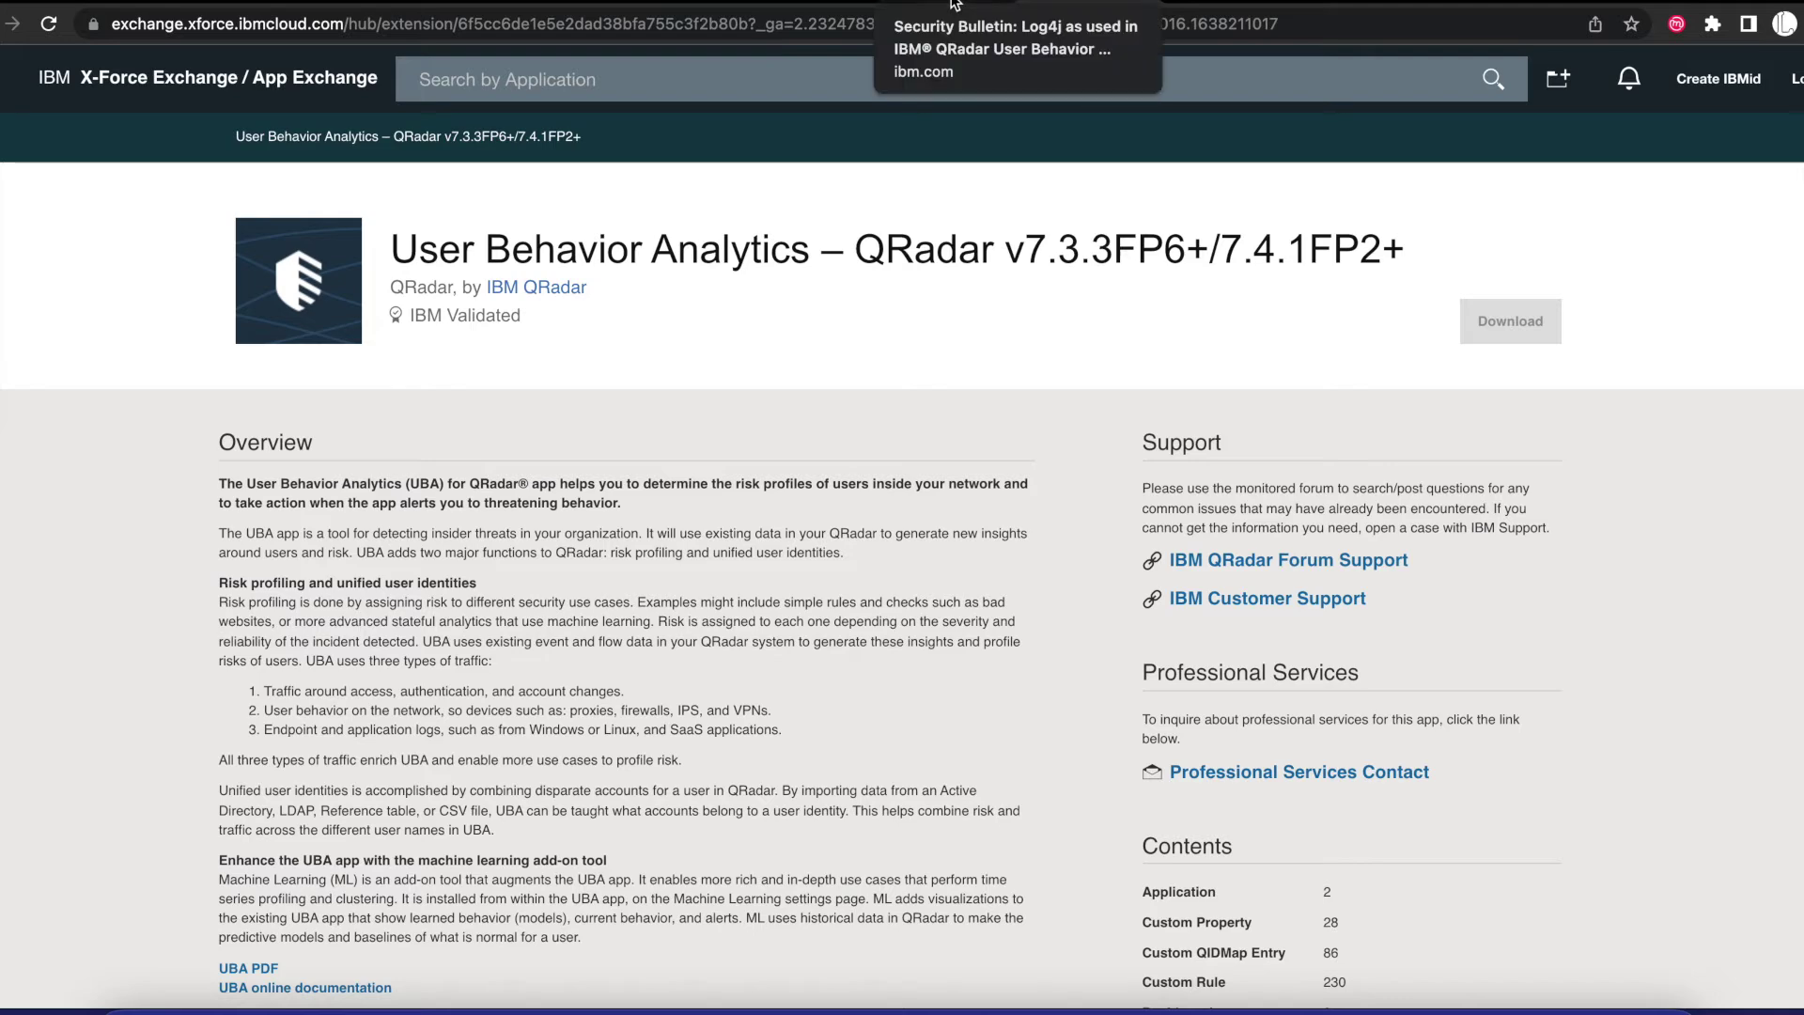
scroll(1318, 564, down, 7)
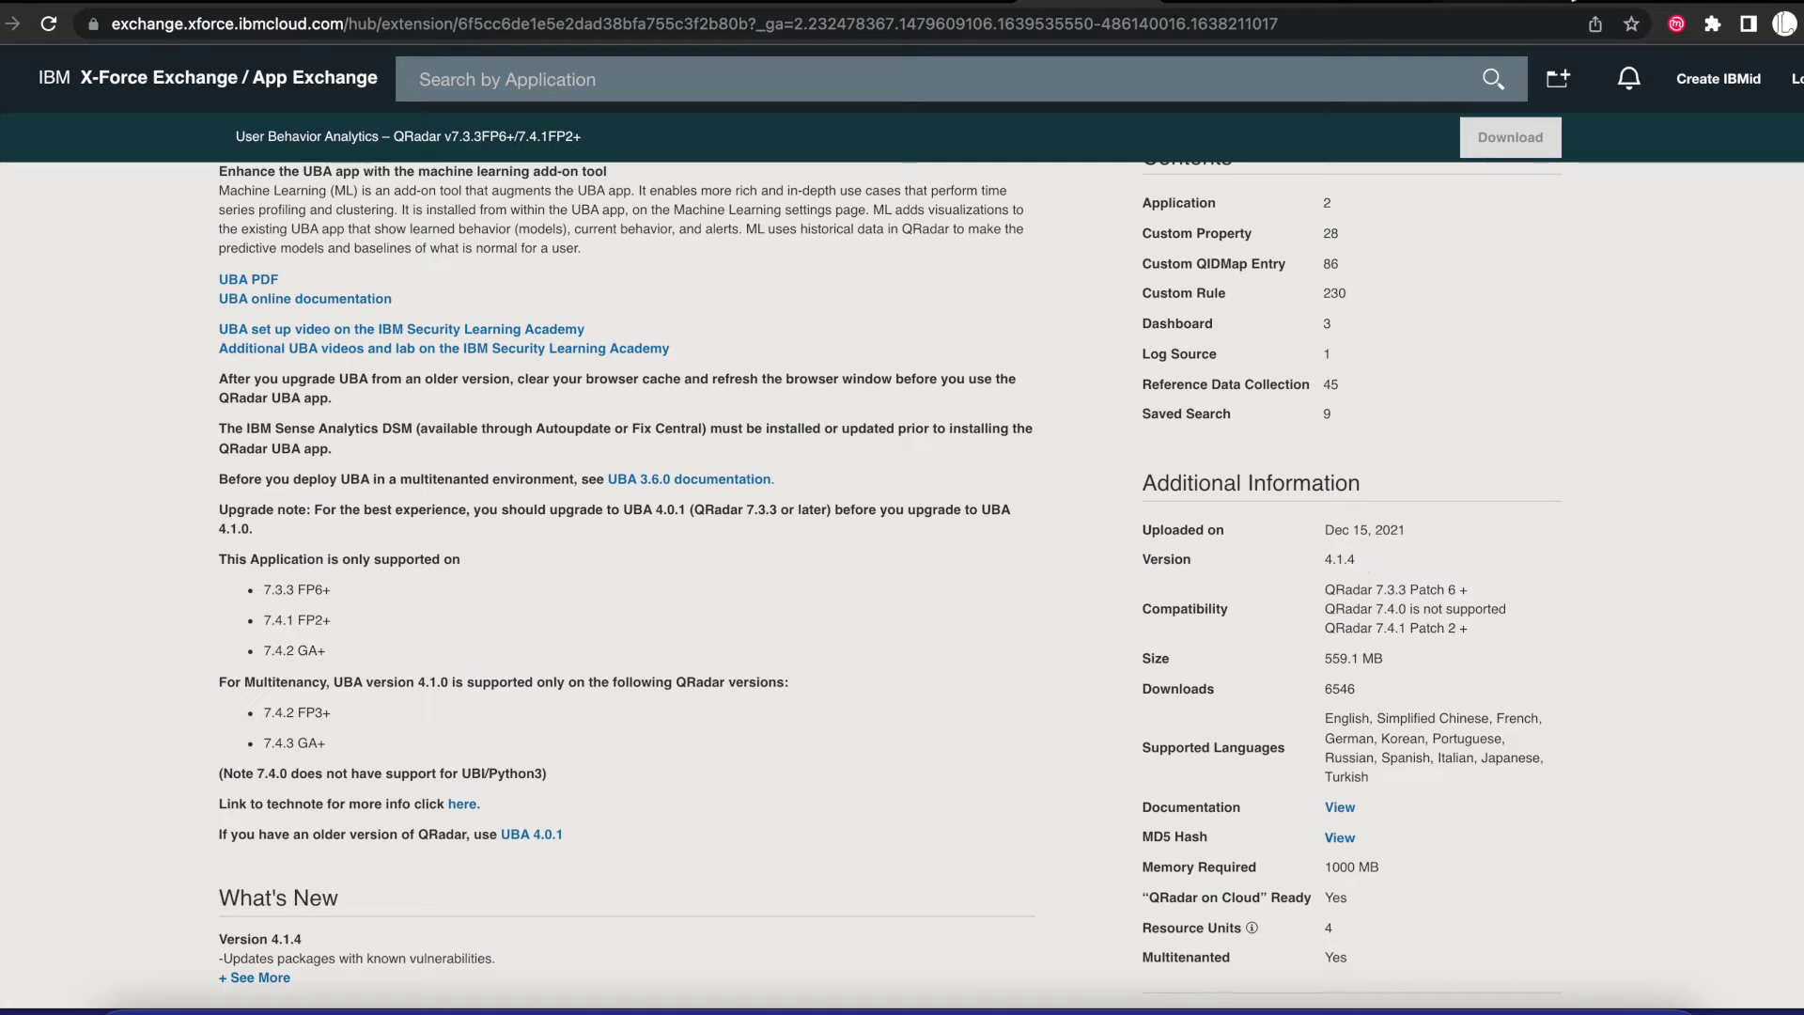
click(1628, 5)
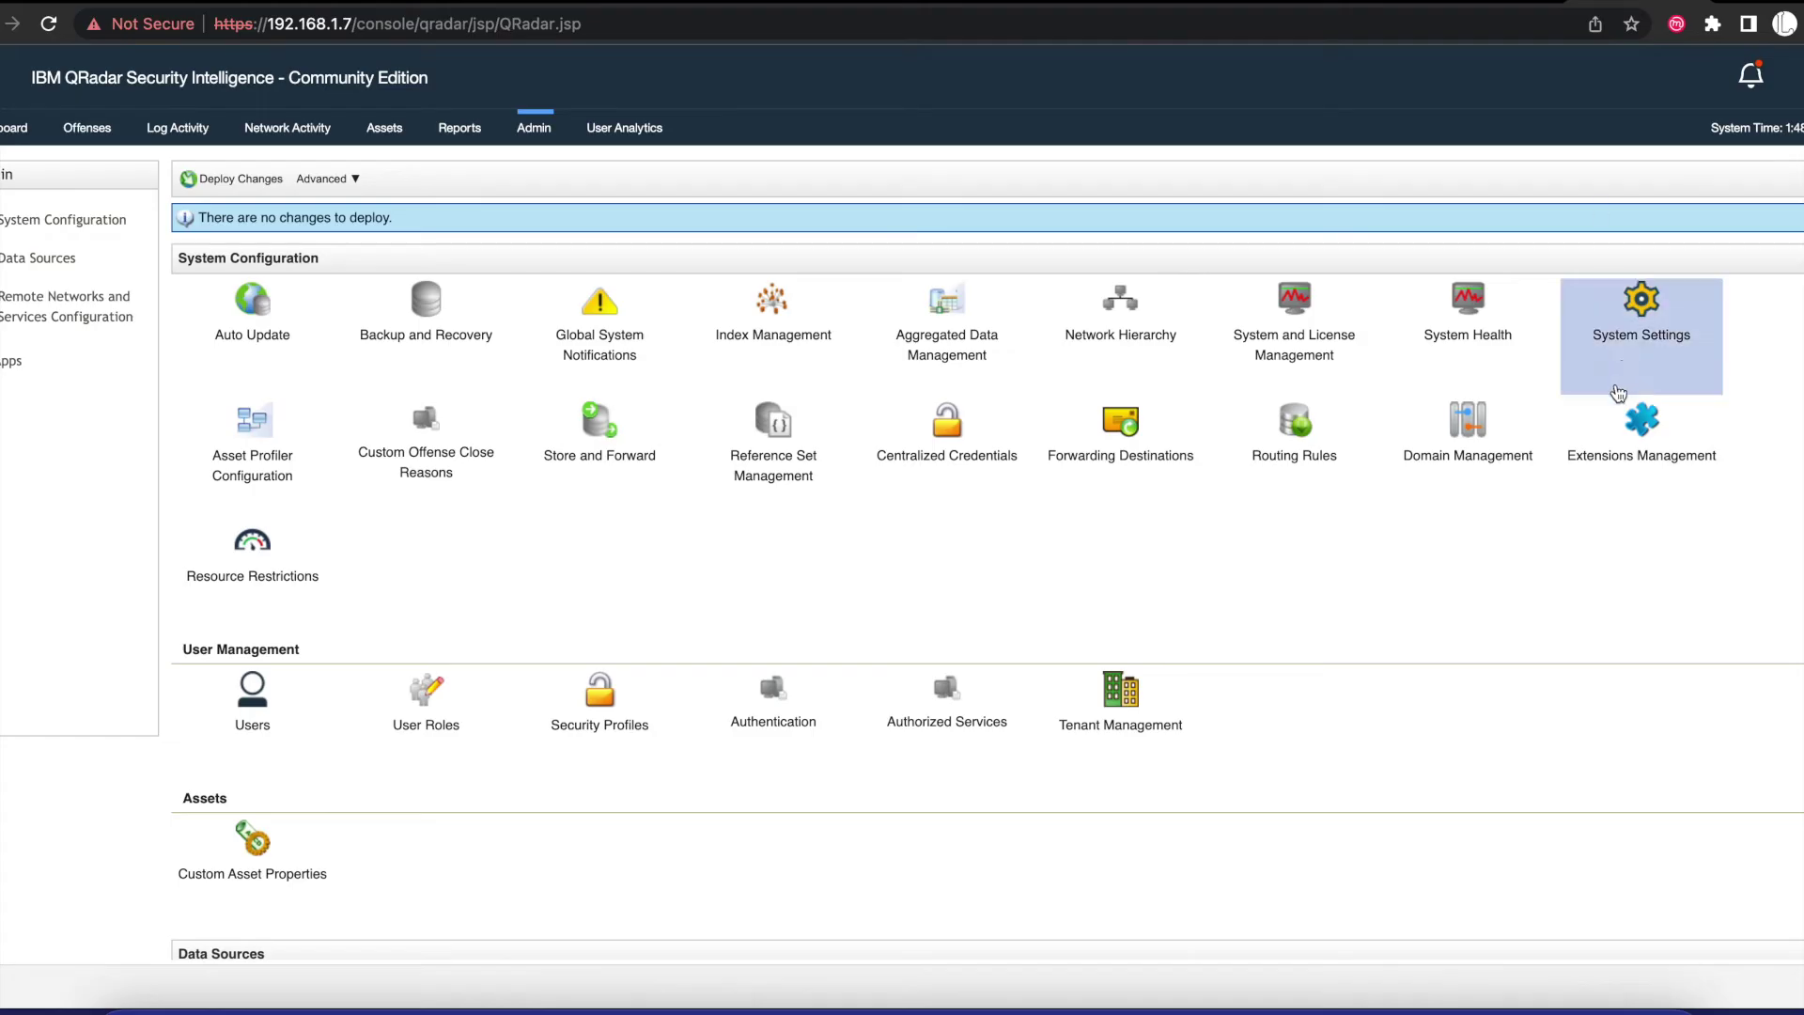
- In Extensions Management, show full details of UBA Endpoint Content, installed at version 3.8.0
click(1641, 423)
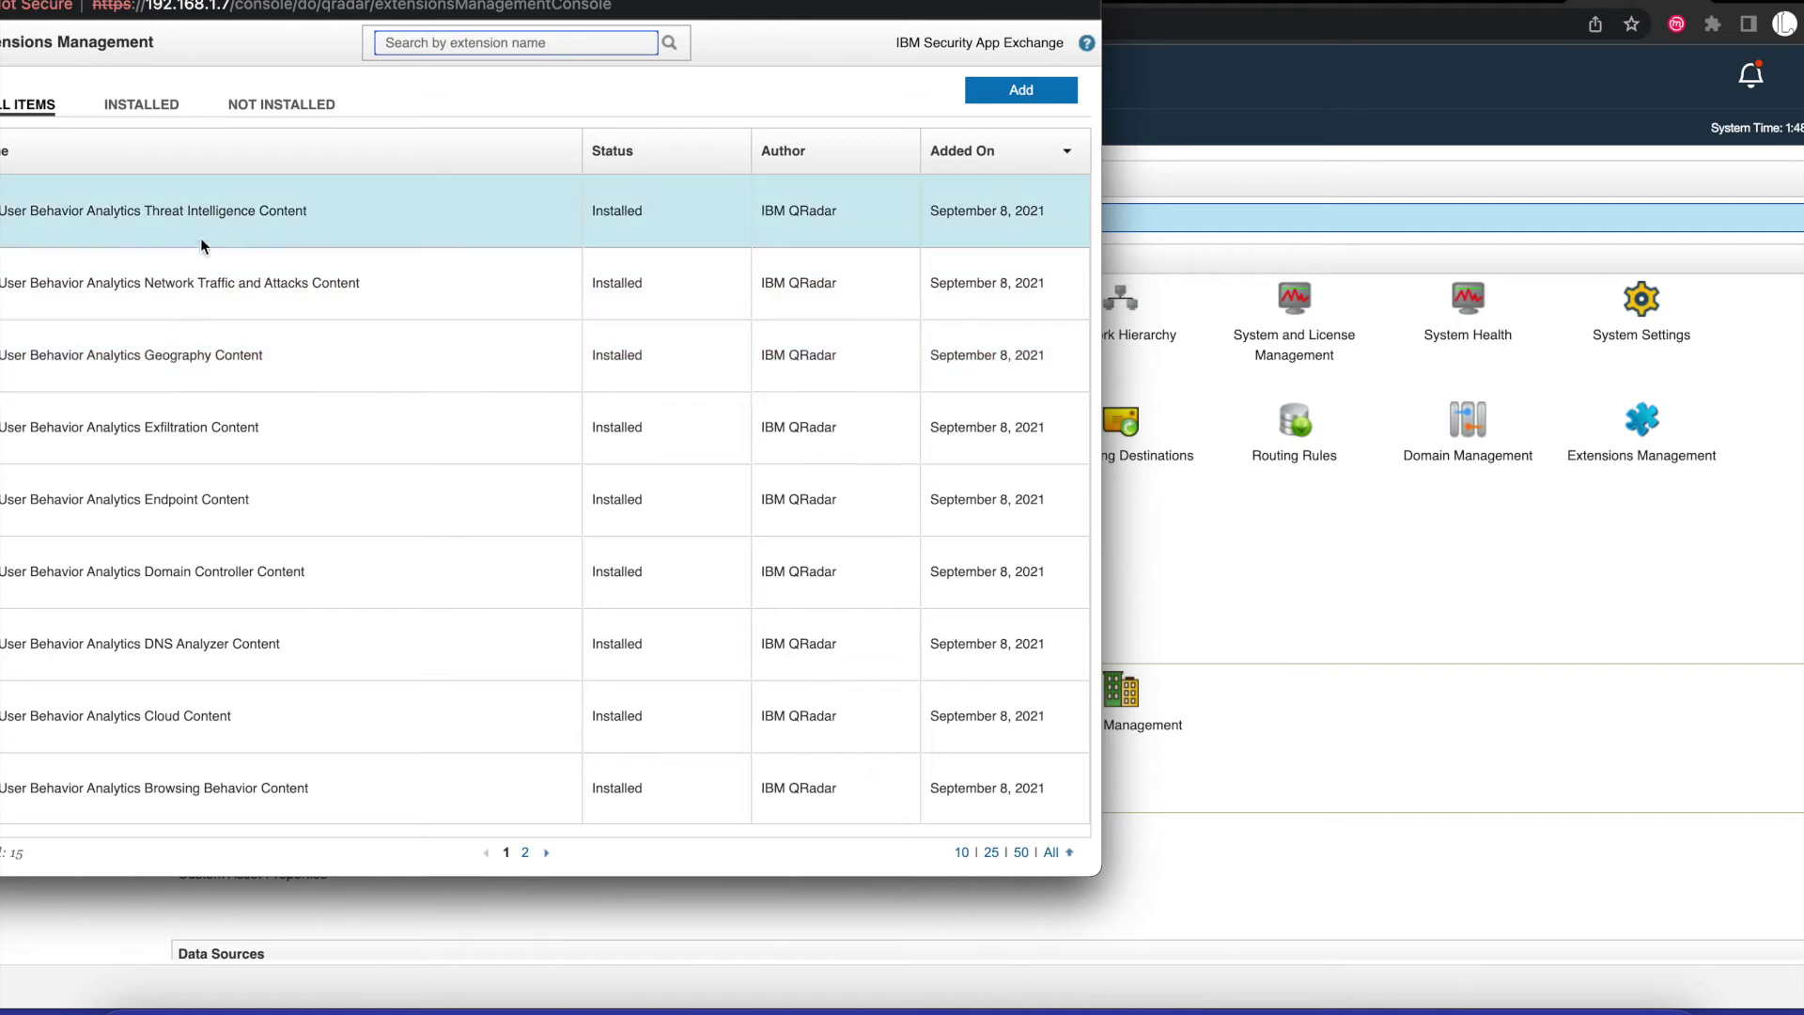
click(216, 224)
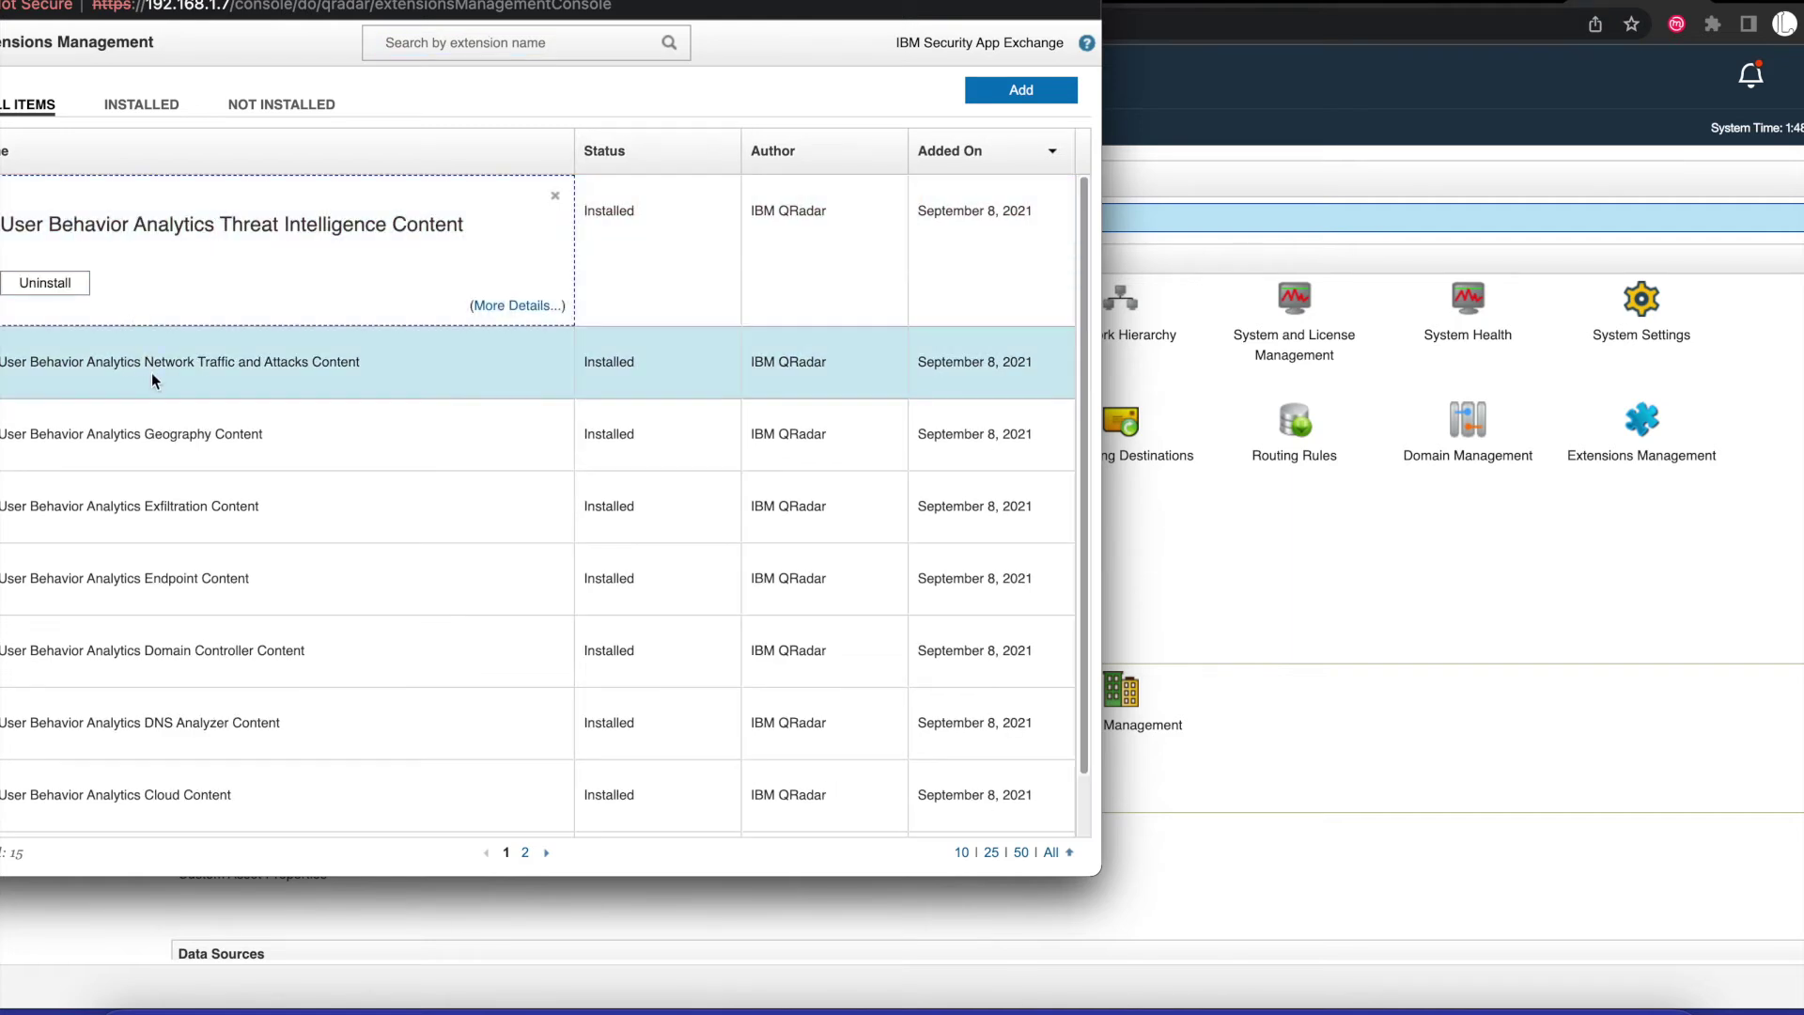
scroll(184, 455, down, 1)
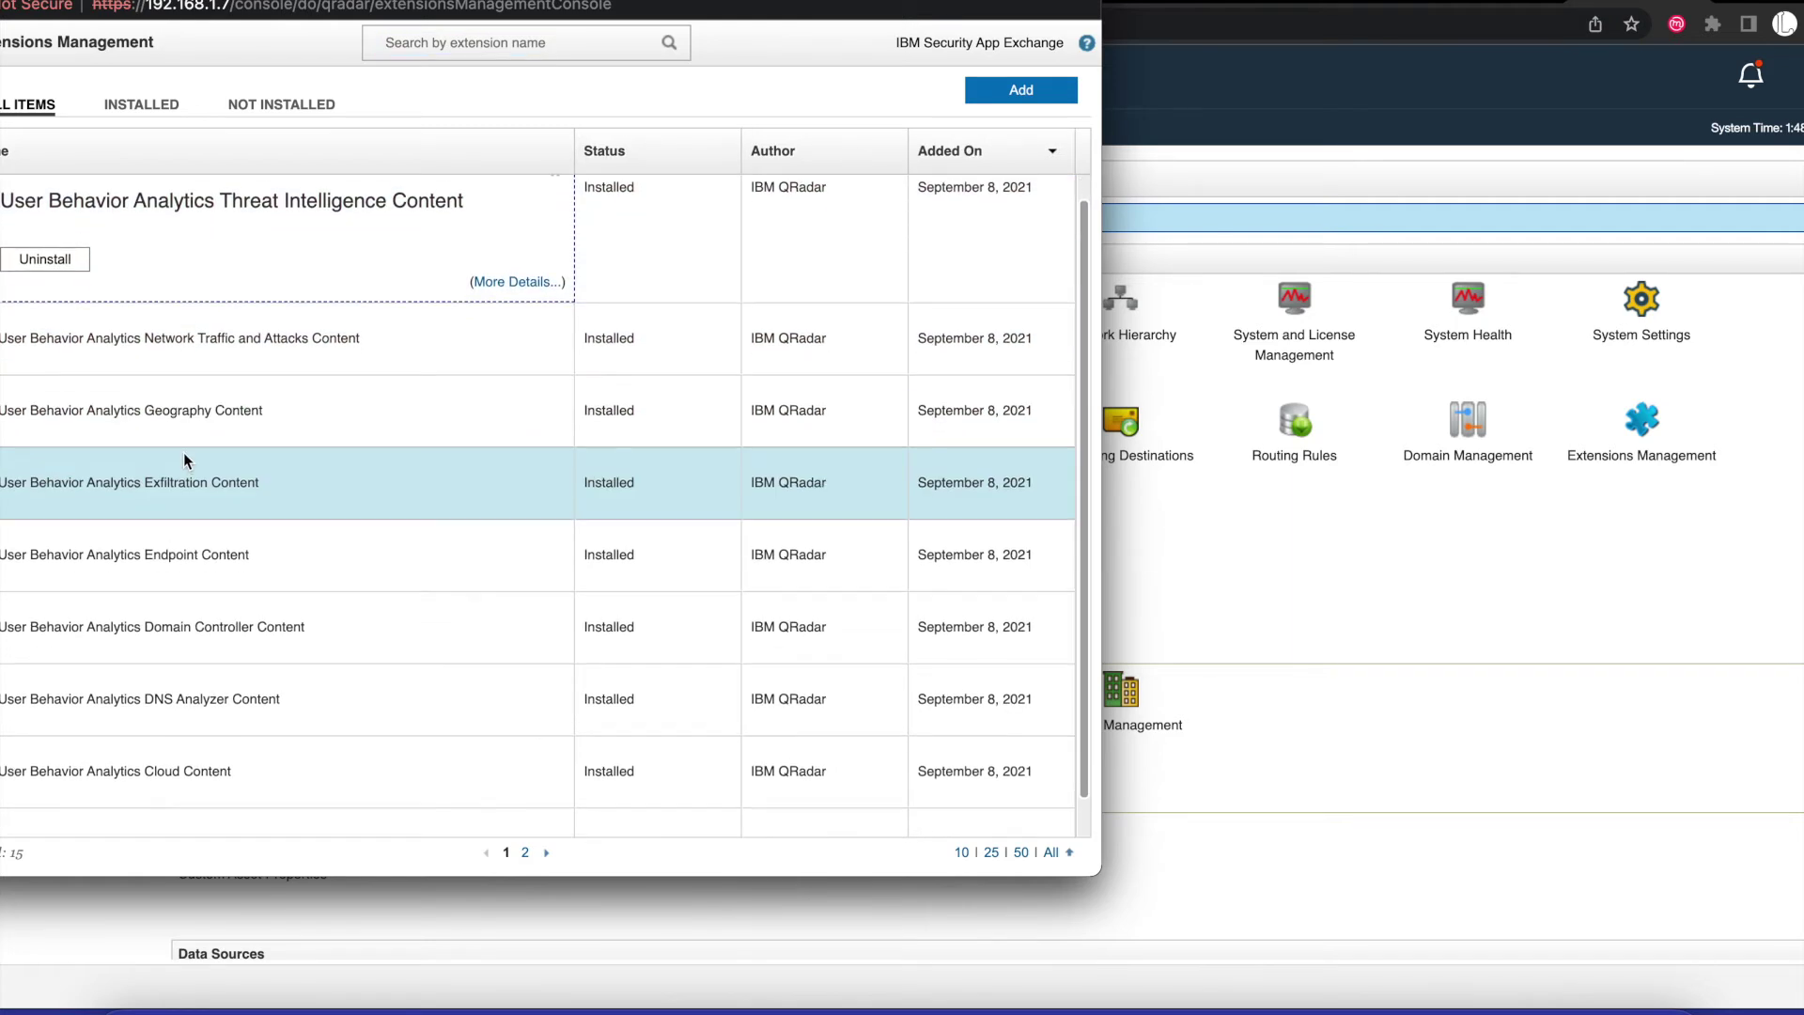
click(152, 556)
click(533, 571)
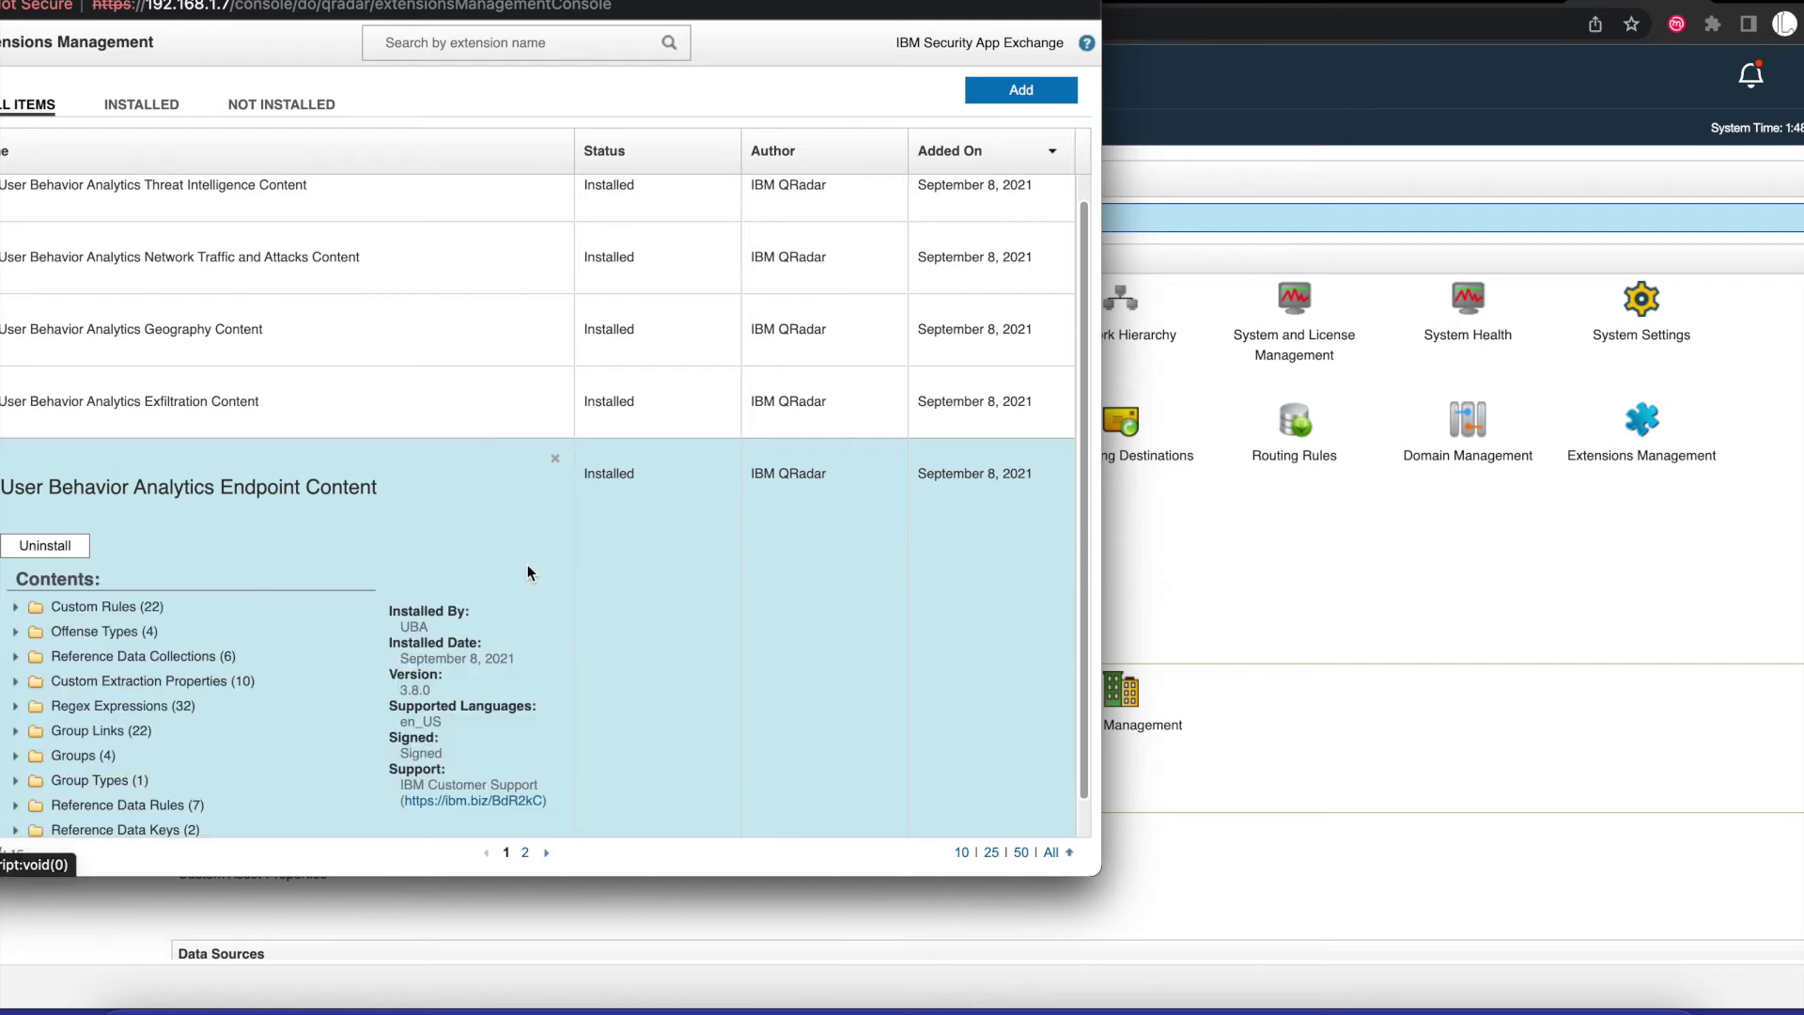
scroll(464, 644, down, 2)
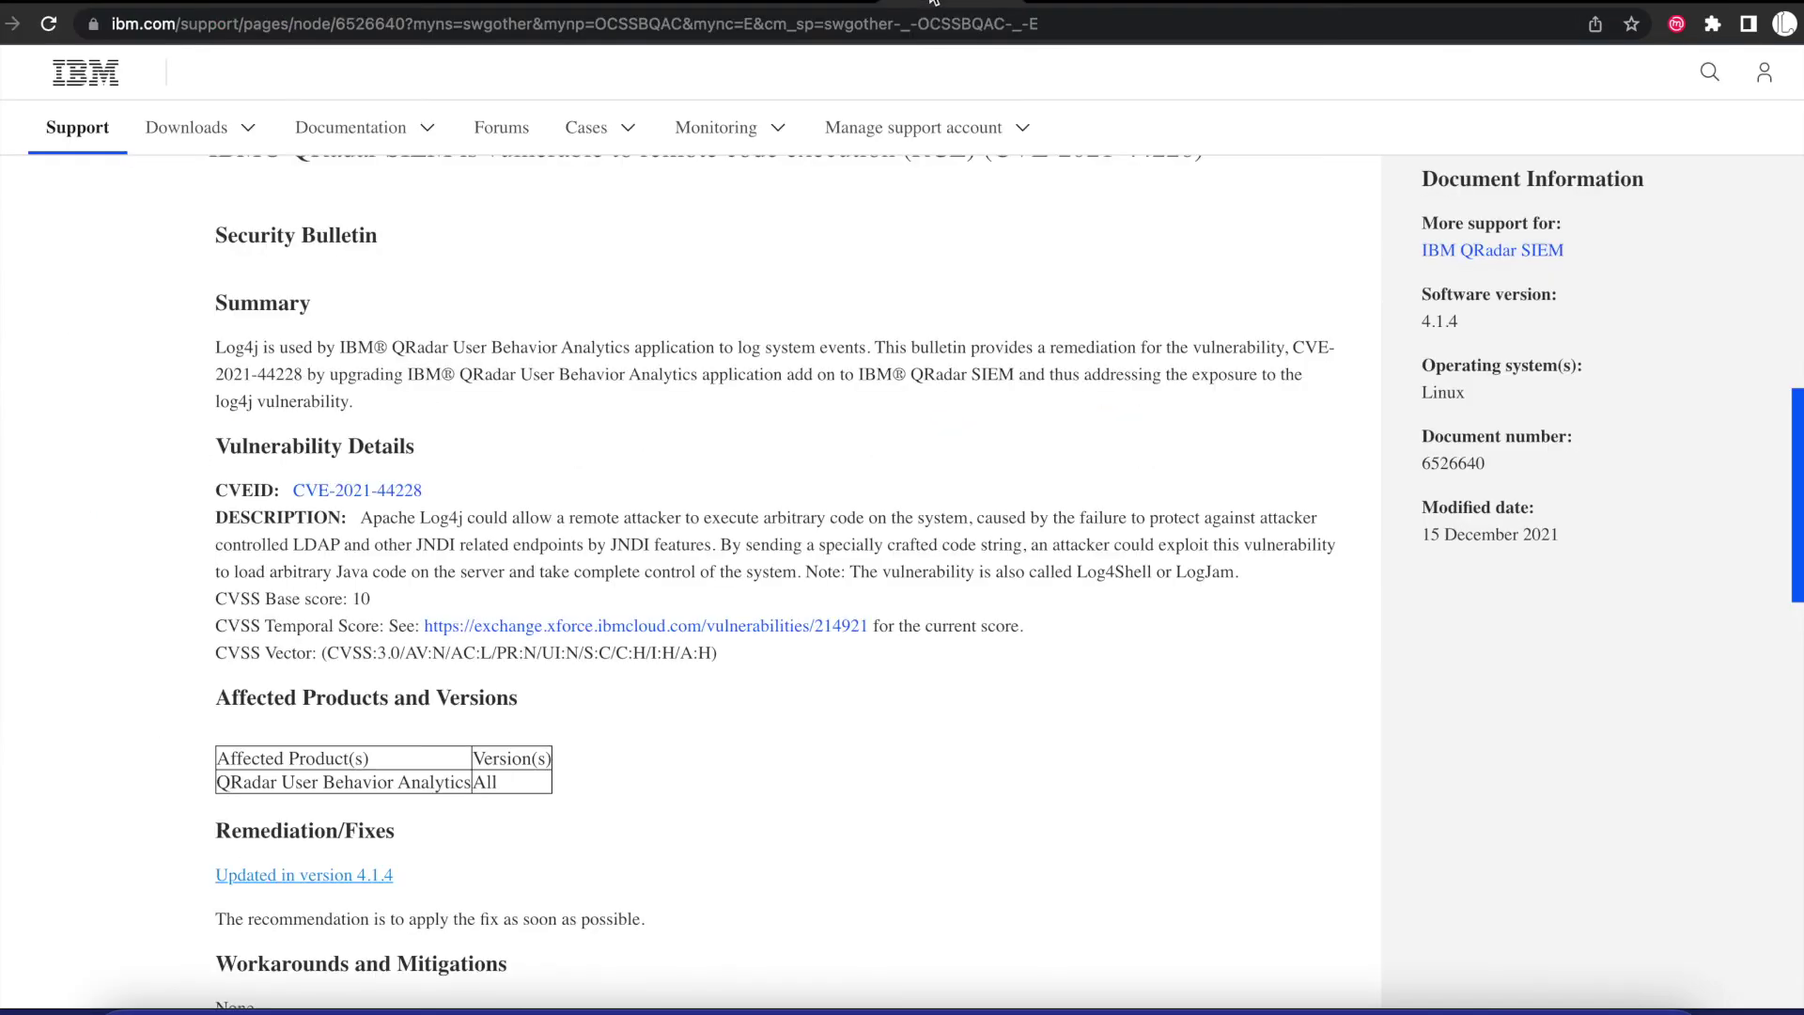
scroll(874, 398, up, 3)
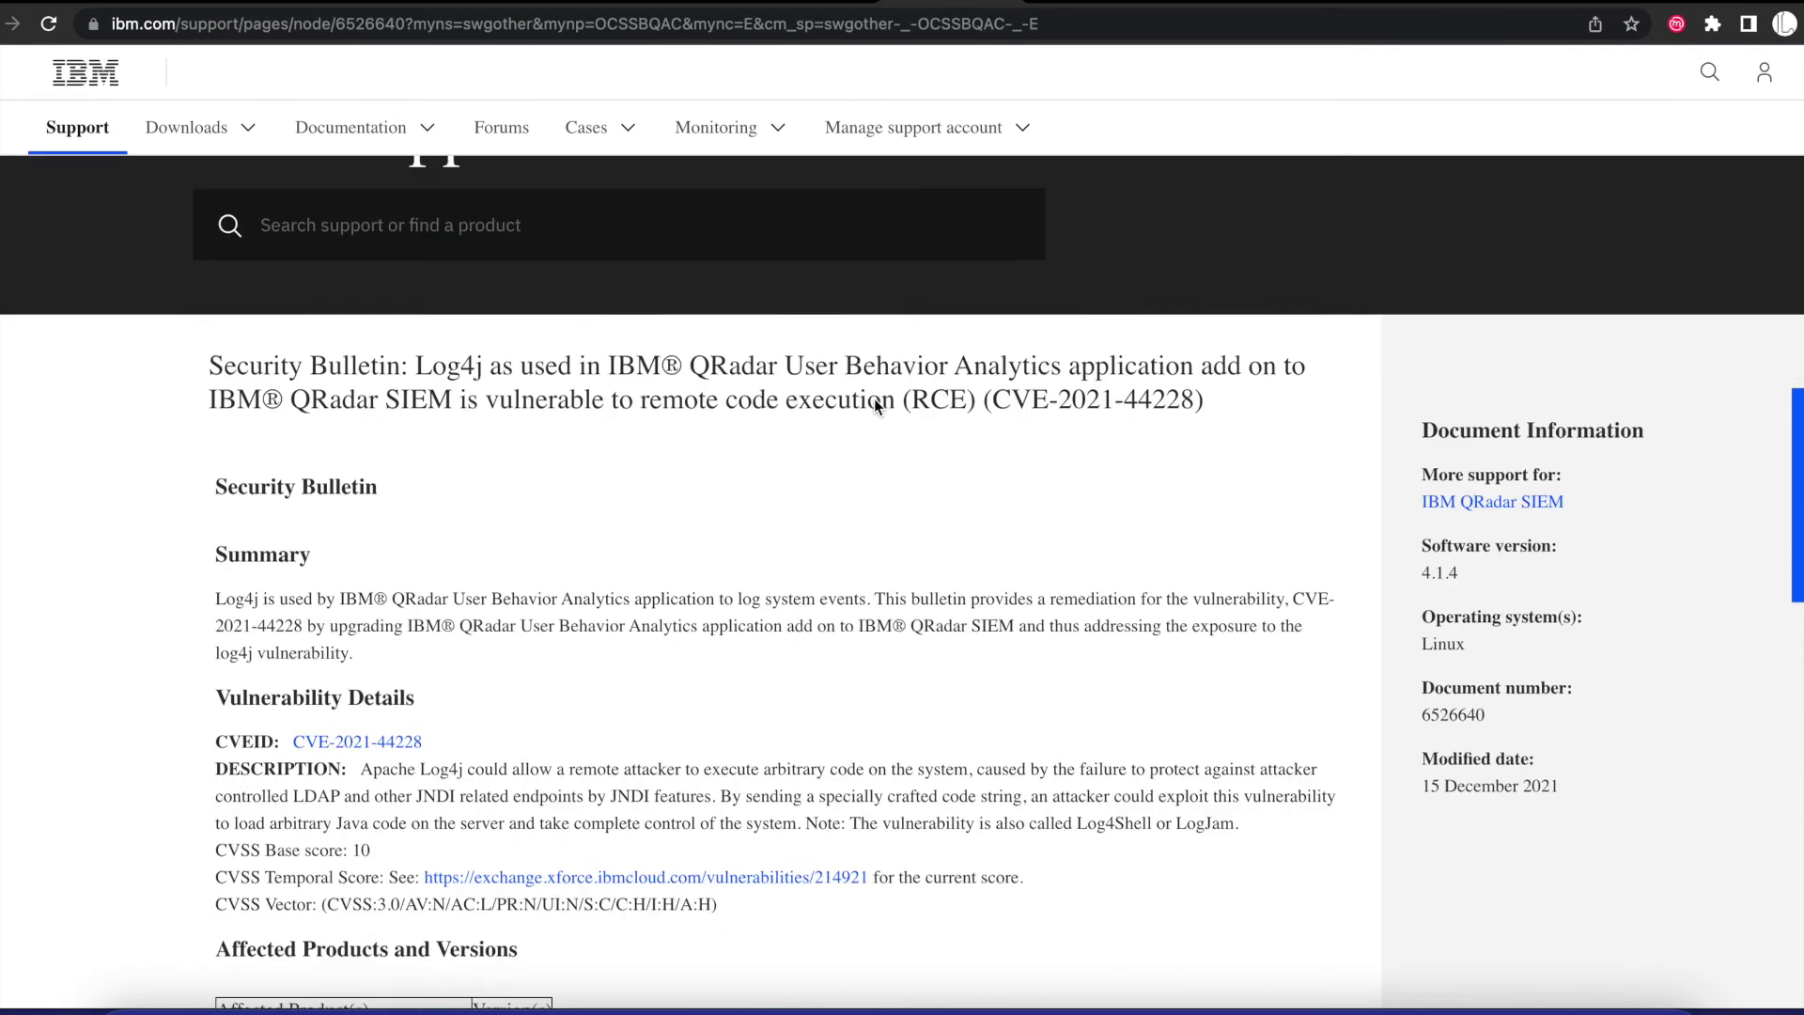
scroll(873, 399, down, 4)
scroll(874, 399, up, 3)
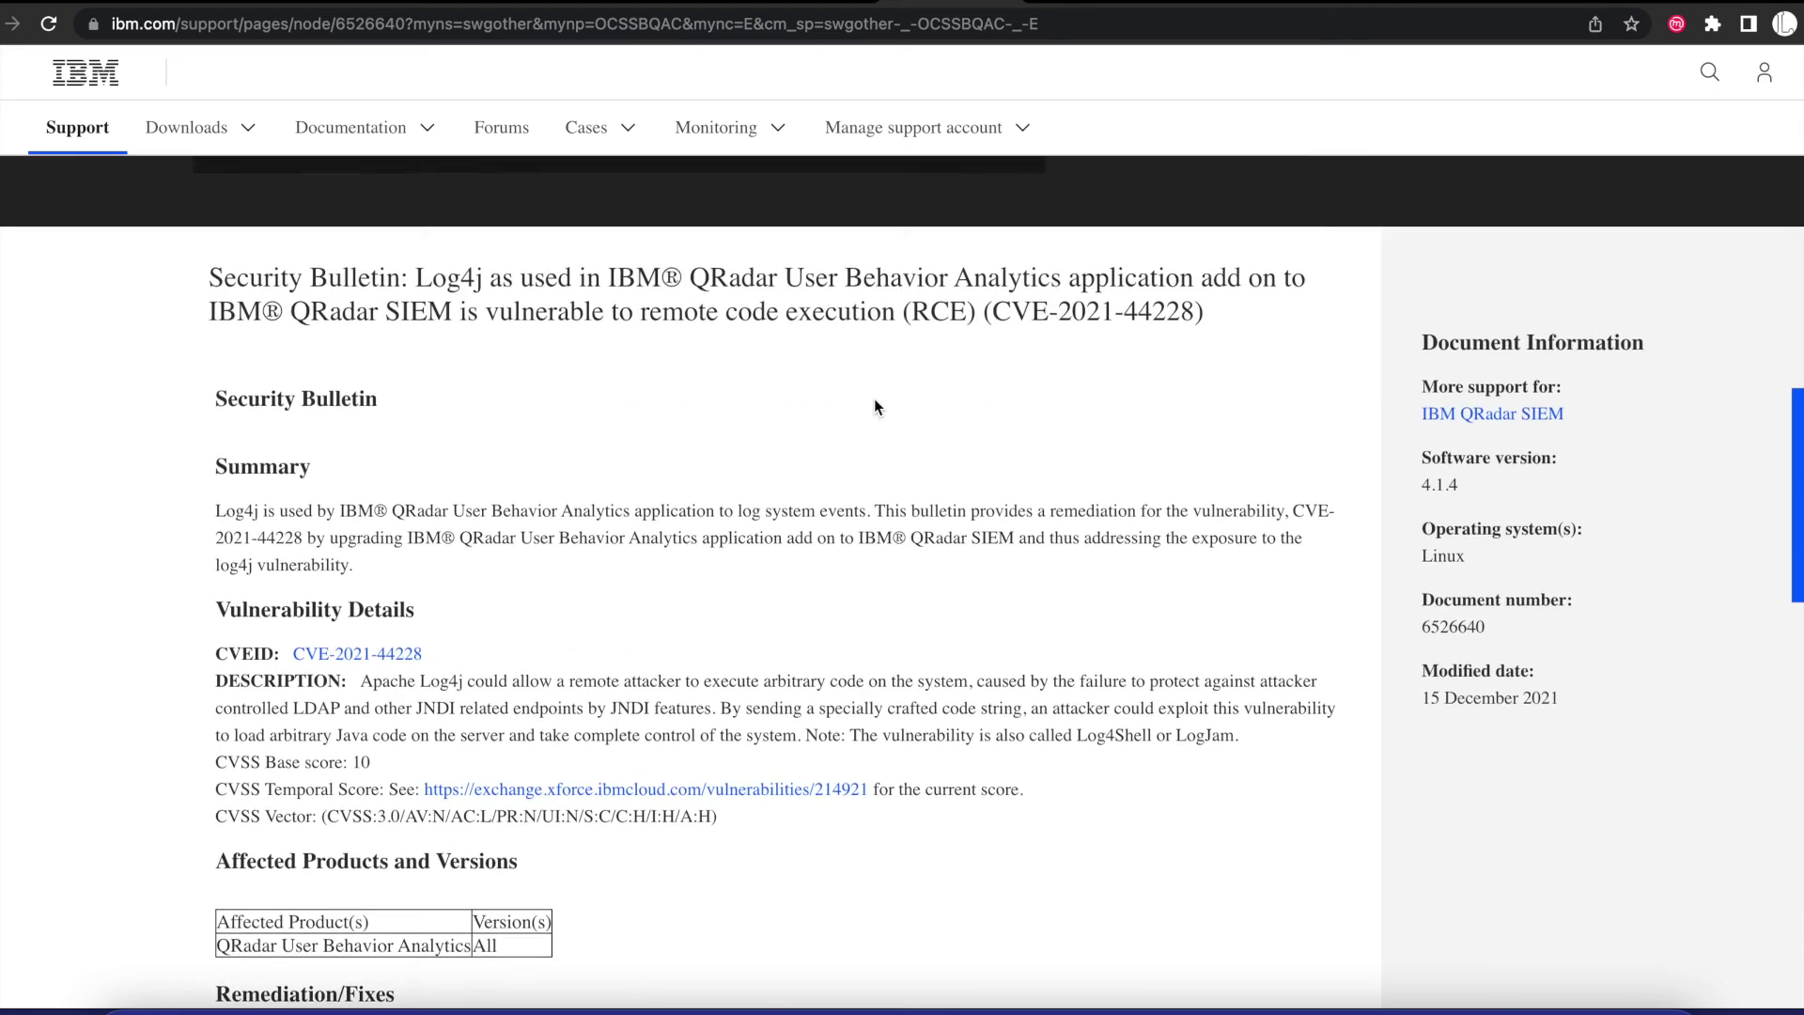
scroll(795, 508, down, 6)
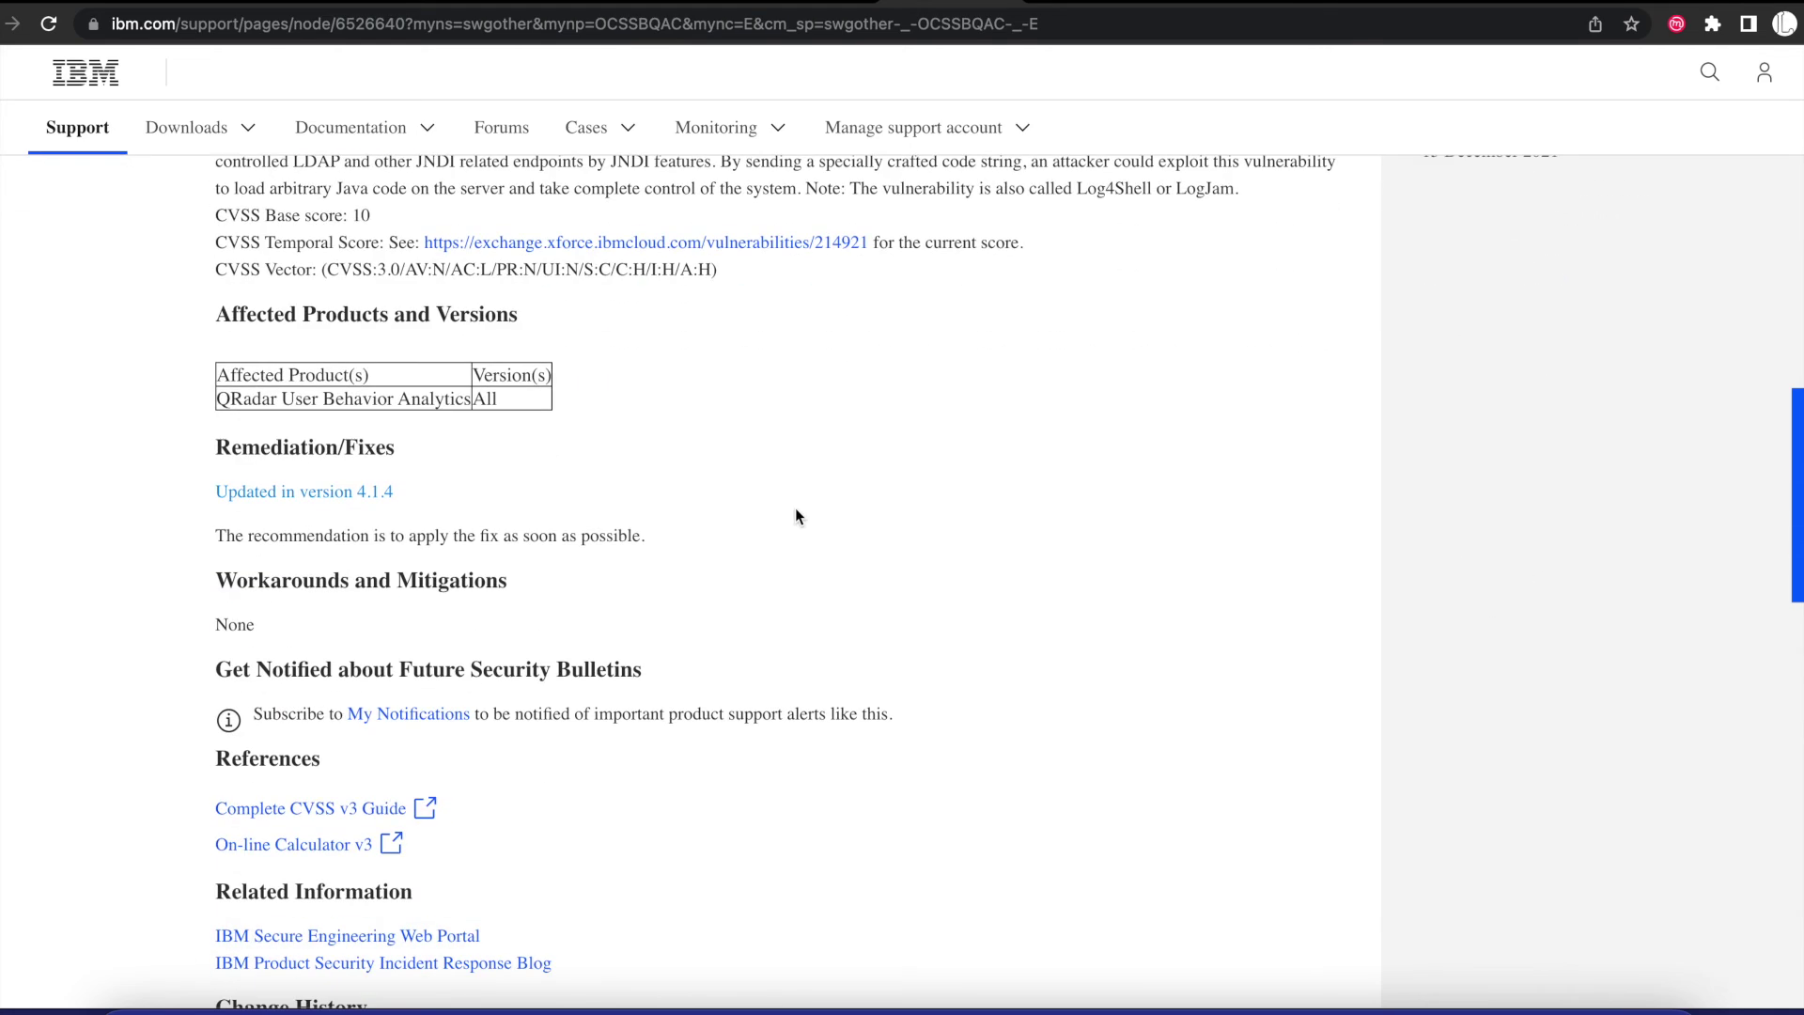
scroll(796, 509, down, 5)
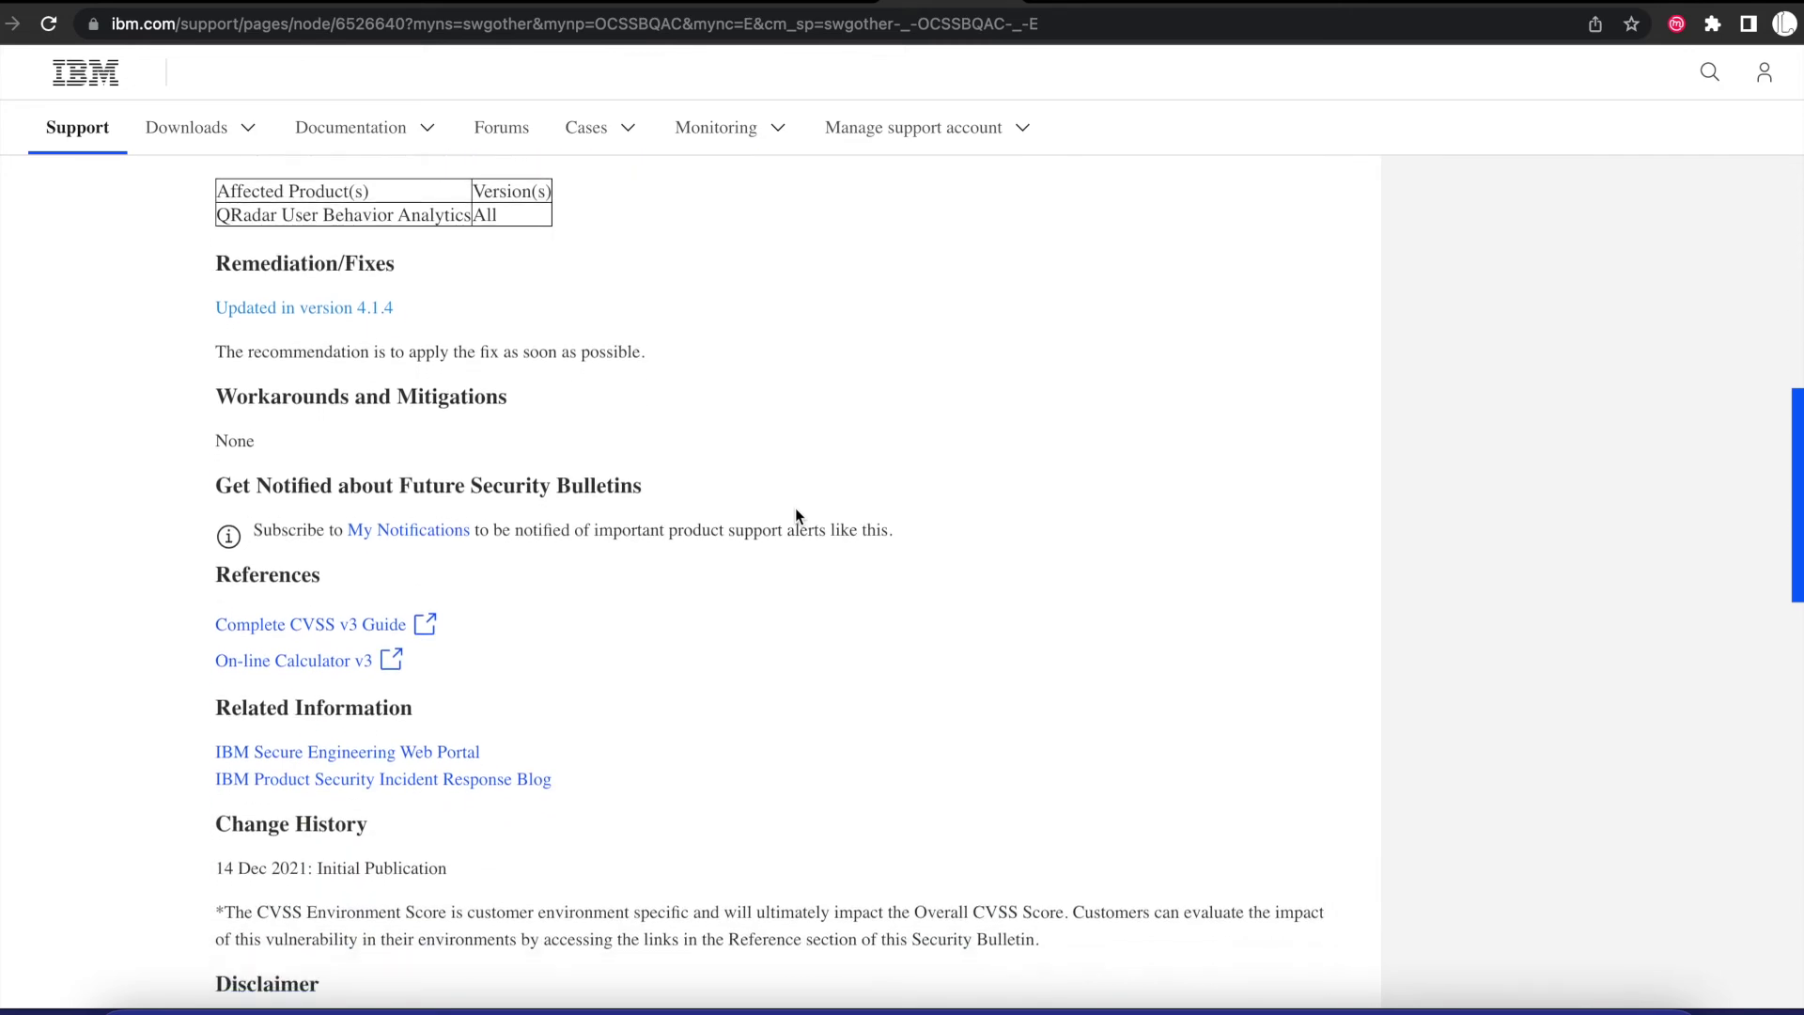
scroll(795, 508, up, 11)
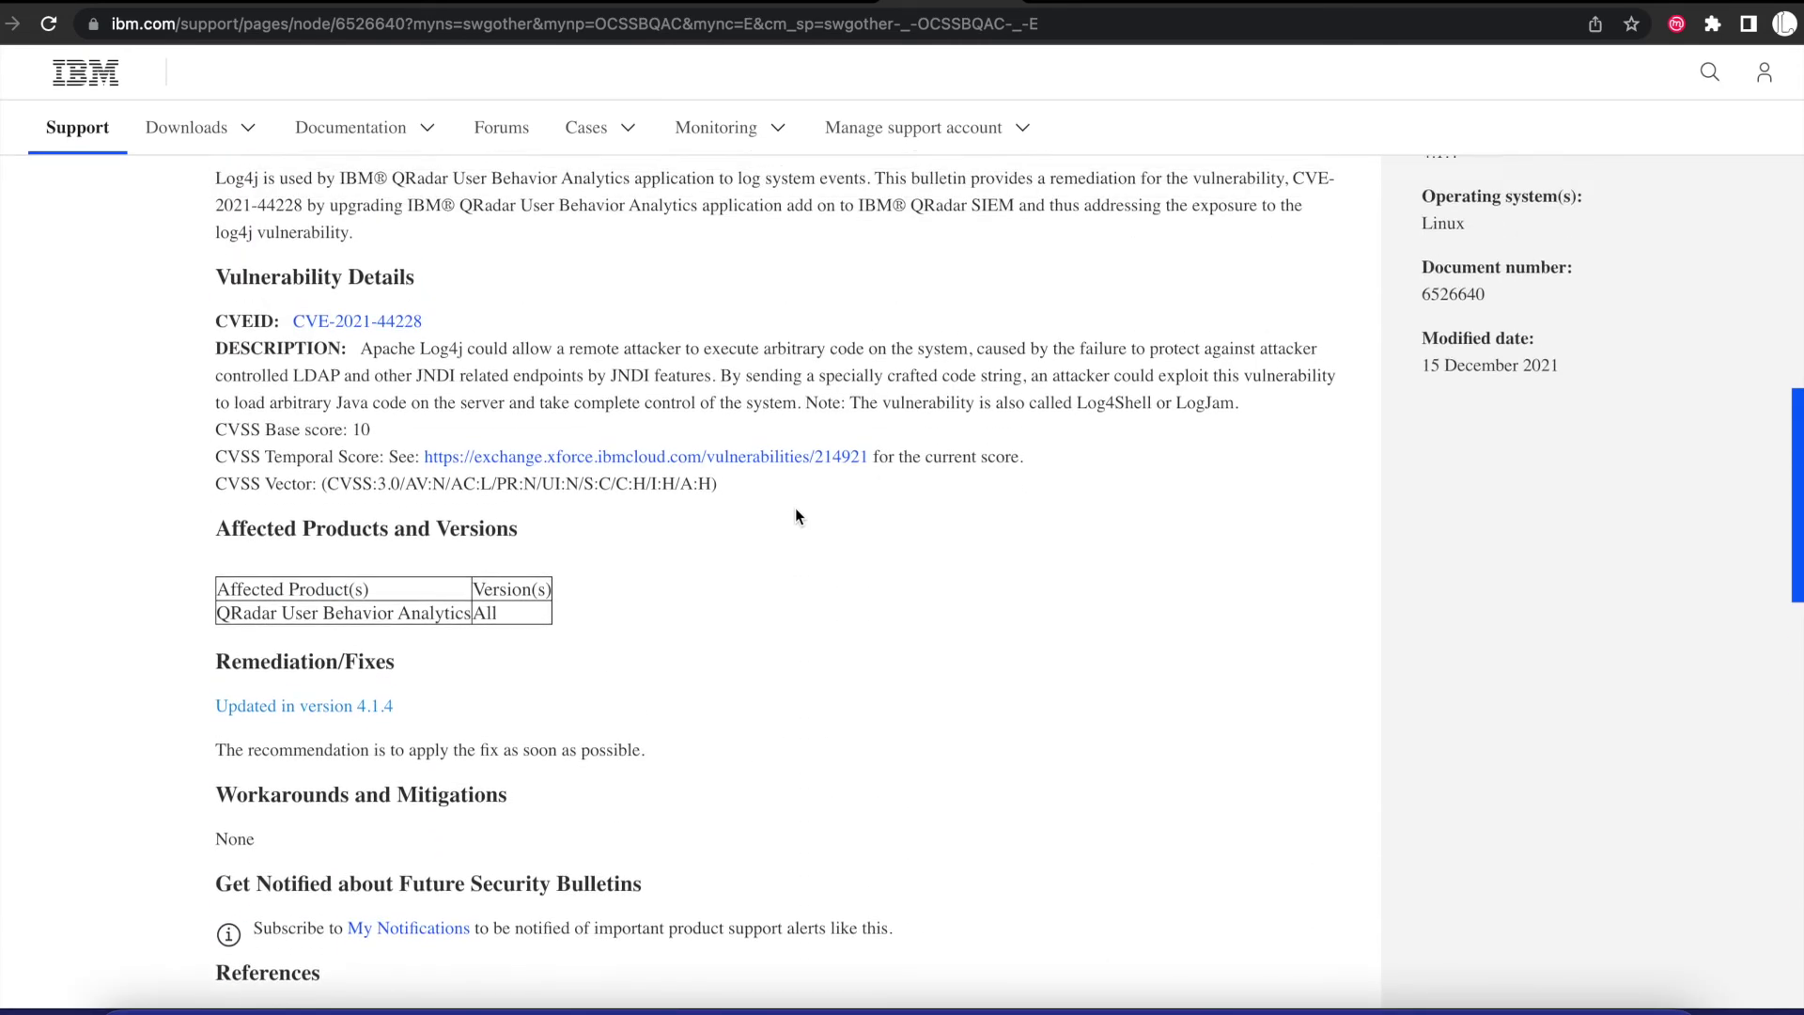
scroll(795, 507, up, 3)
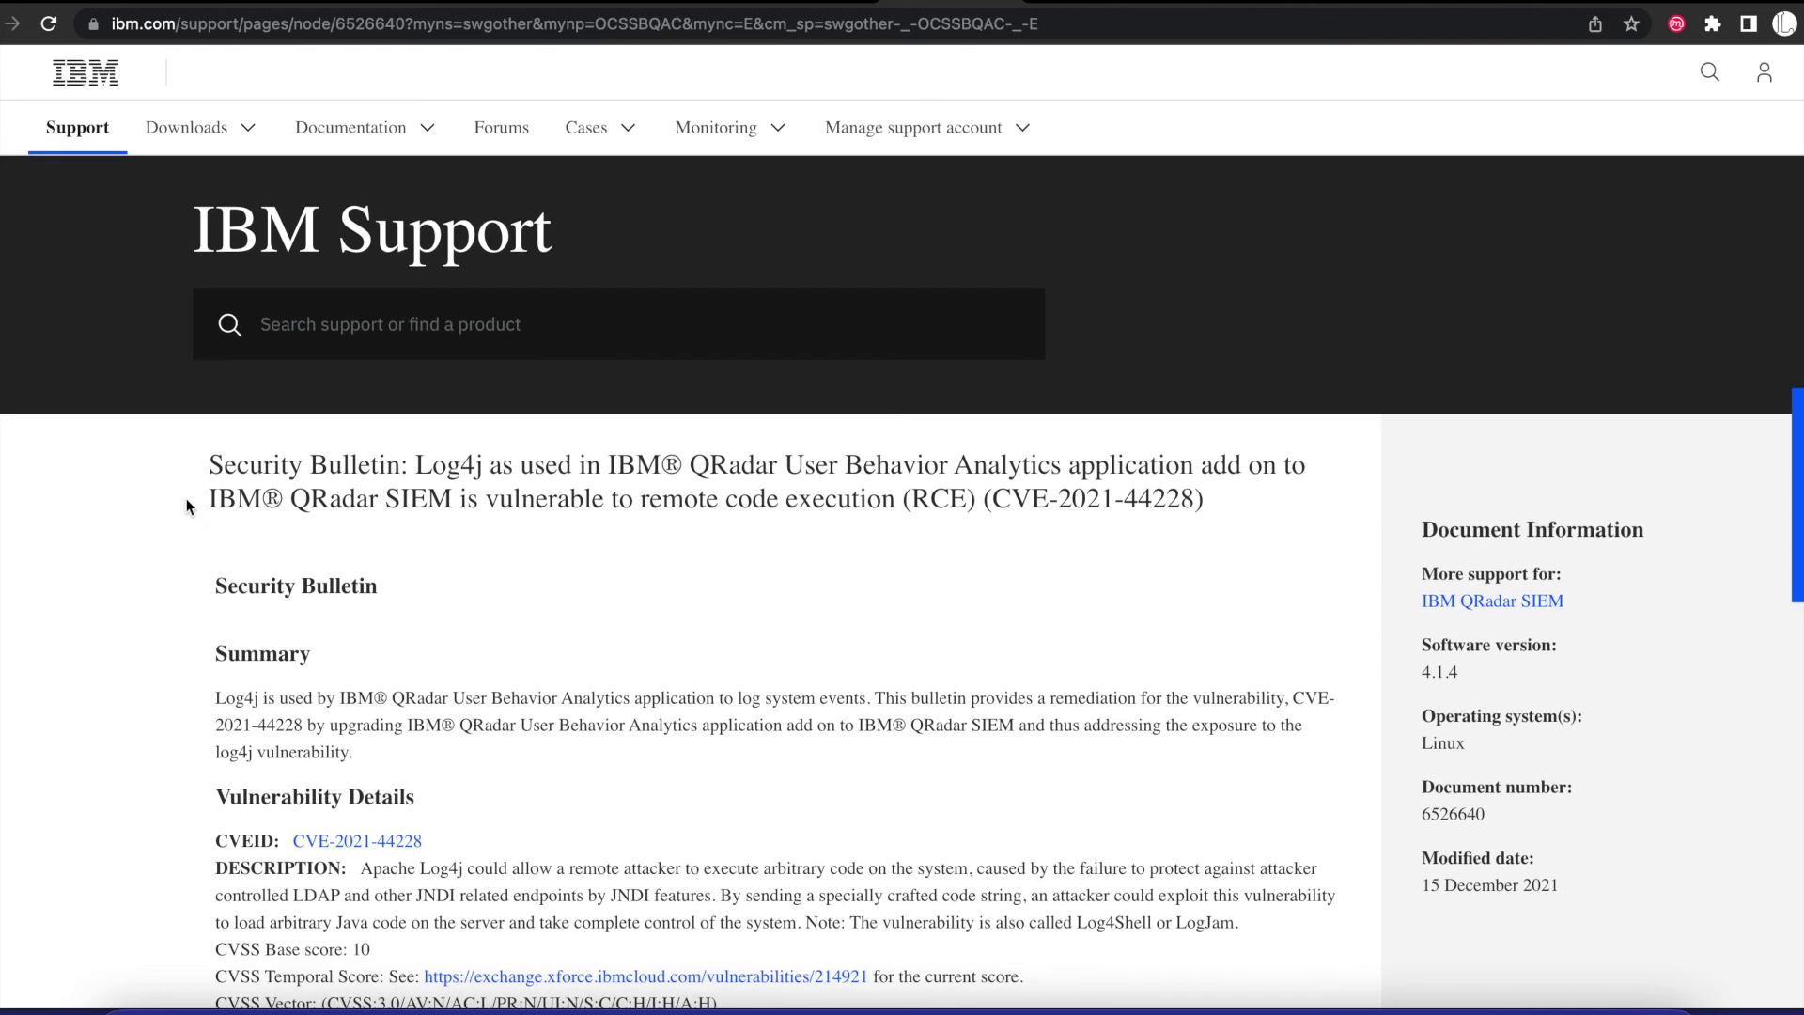
drag(183, 470, 681, 526)
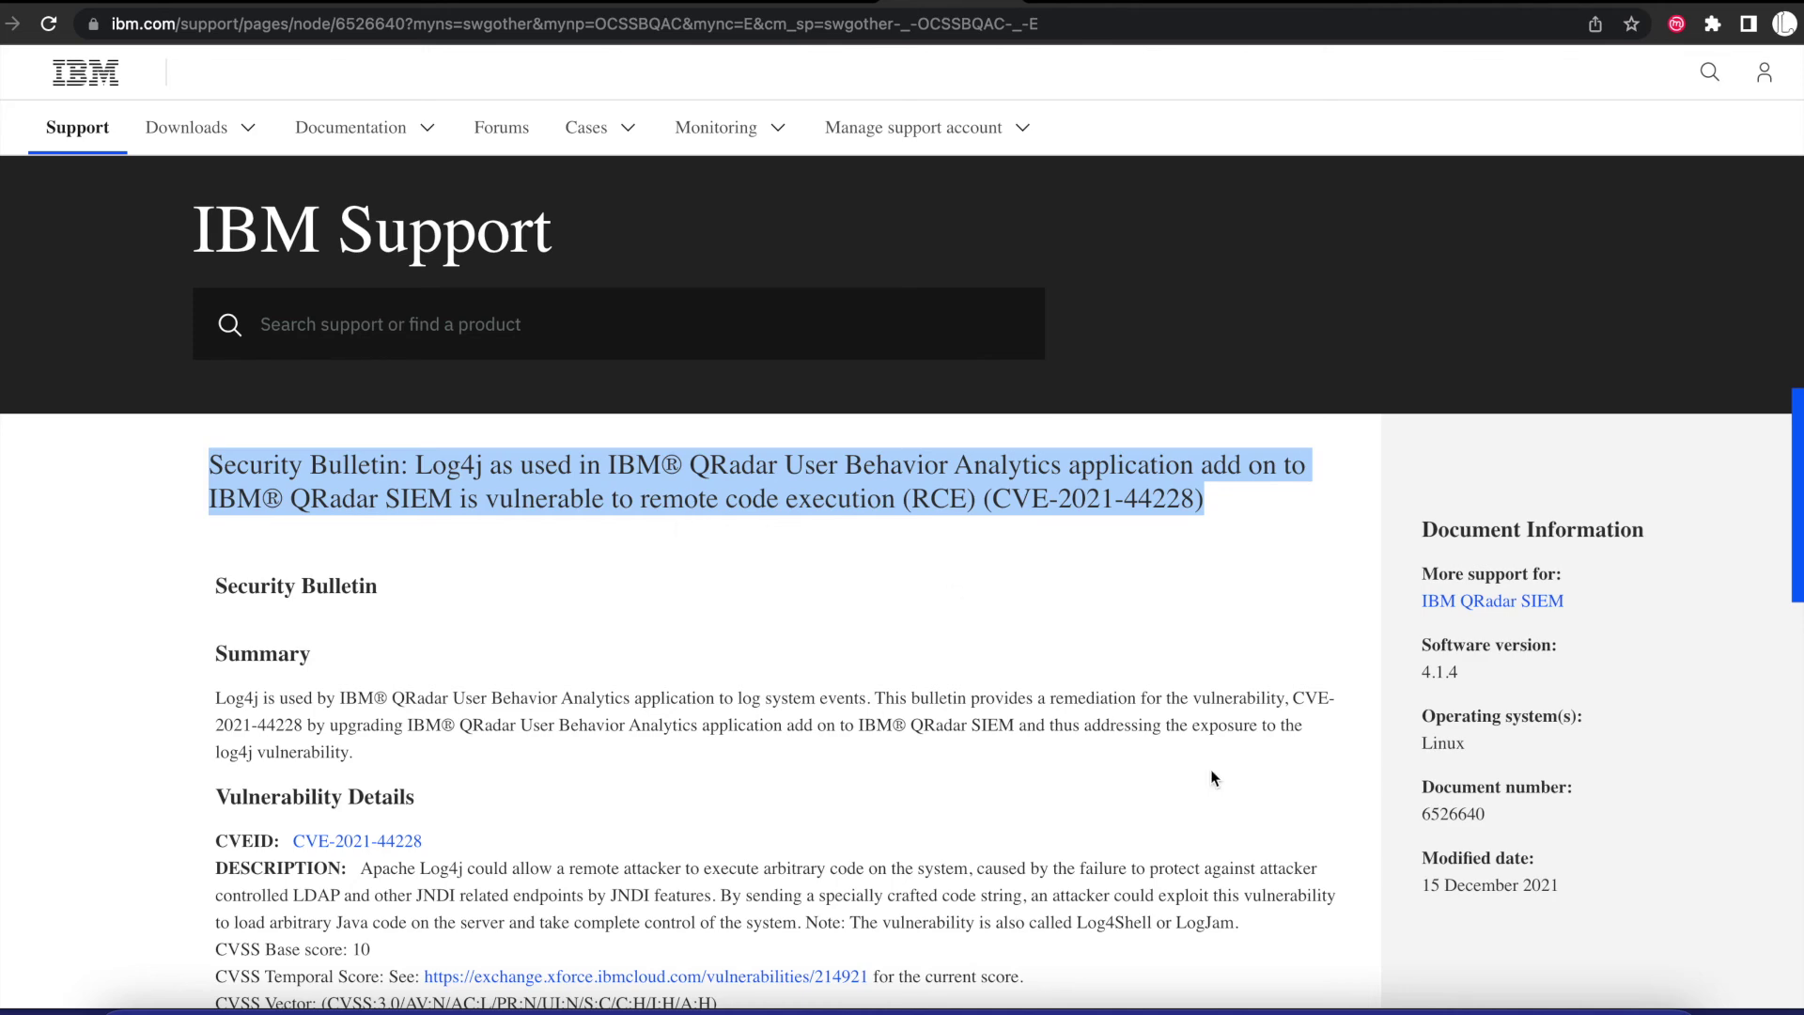
scroll(1501, 616, down, 1)
click(1473, 636)
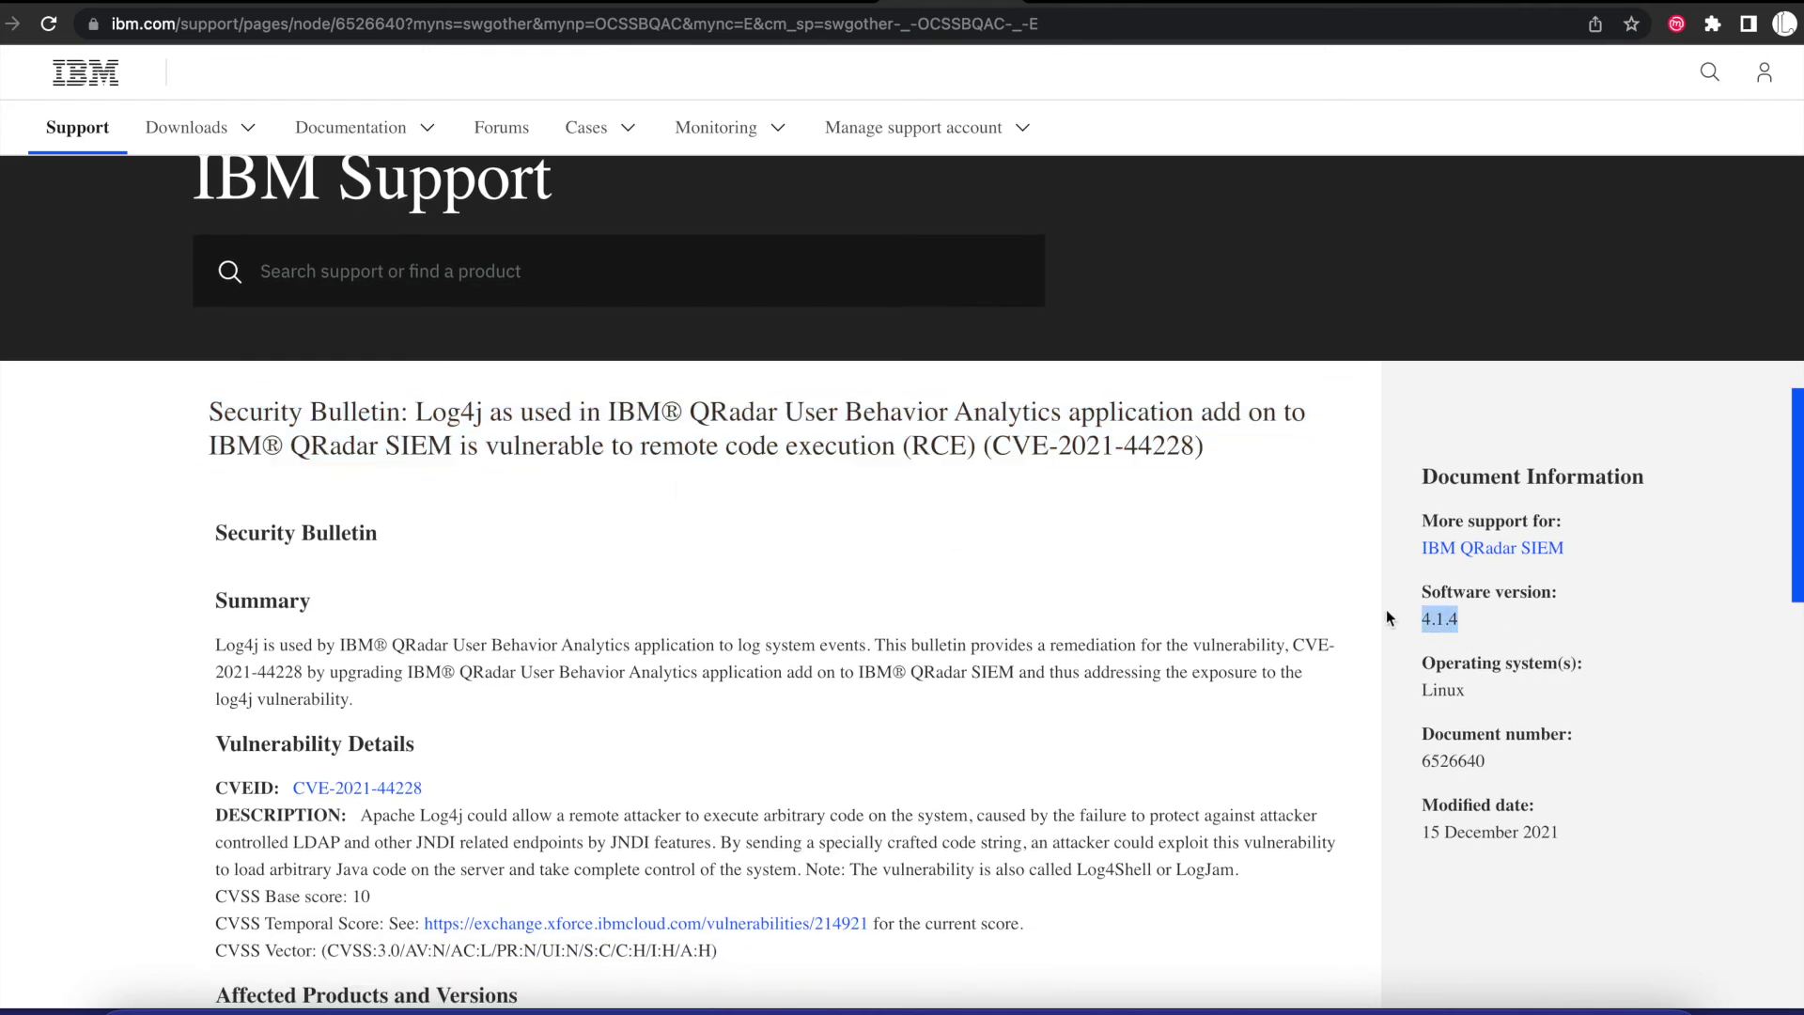
scroll(819, 651, down, 8)
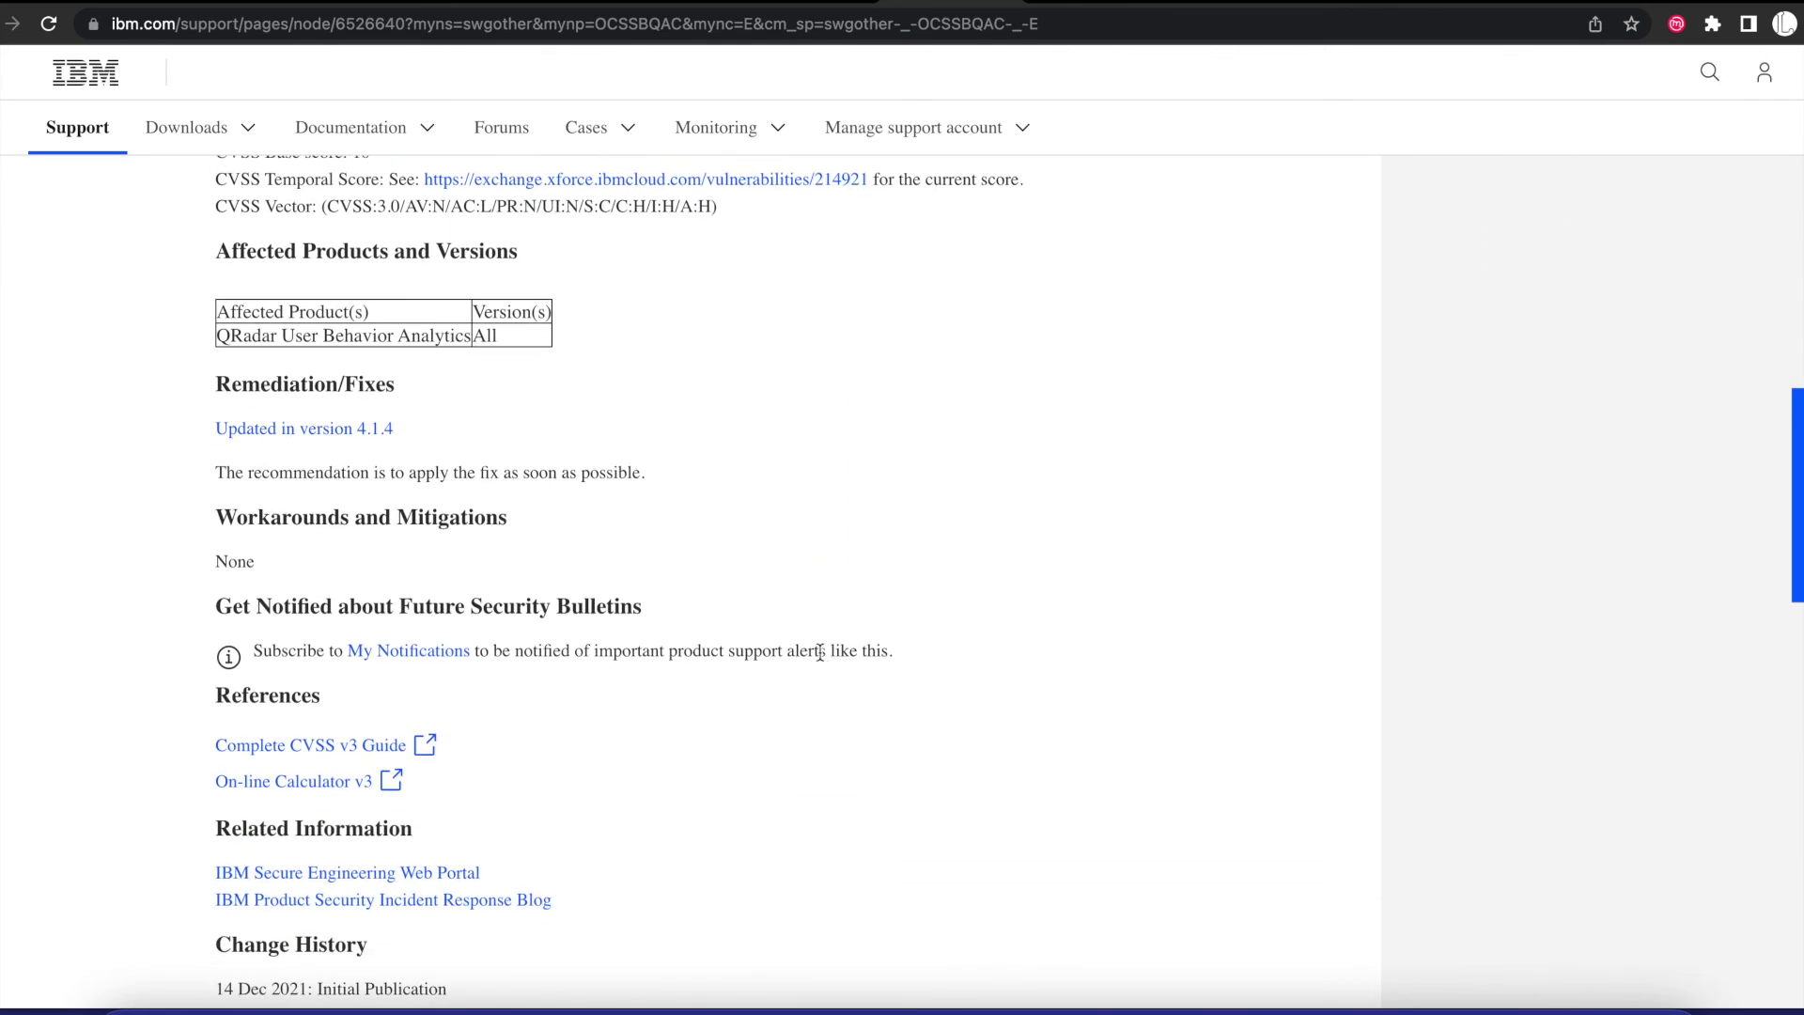
scroll(820, 651, up, 8)
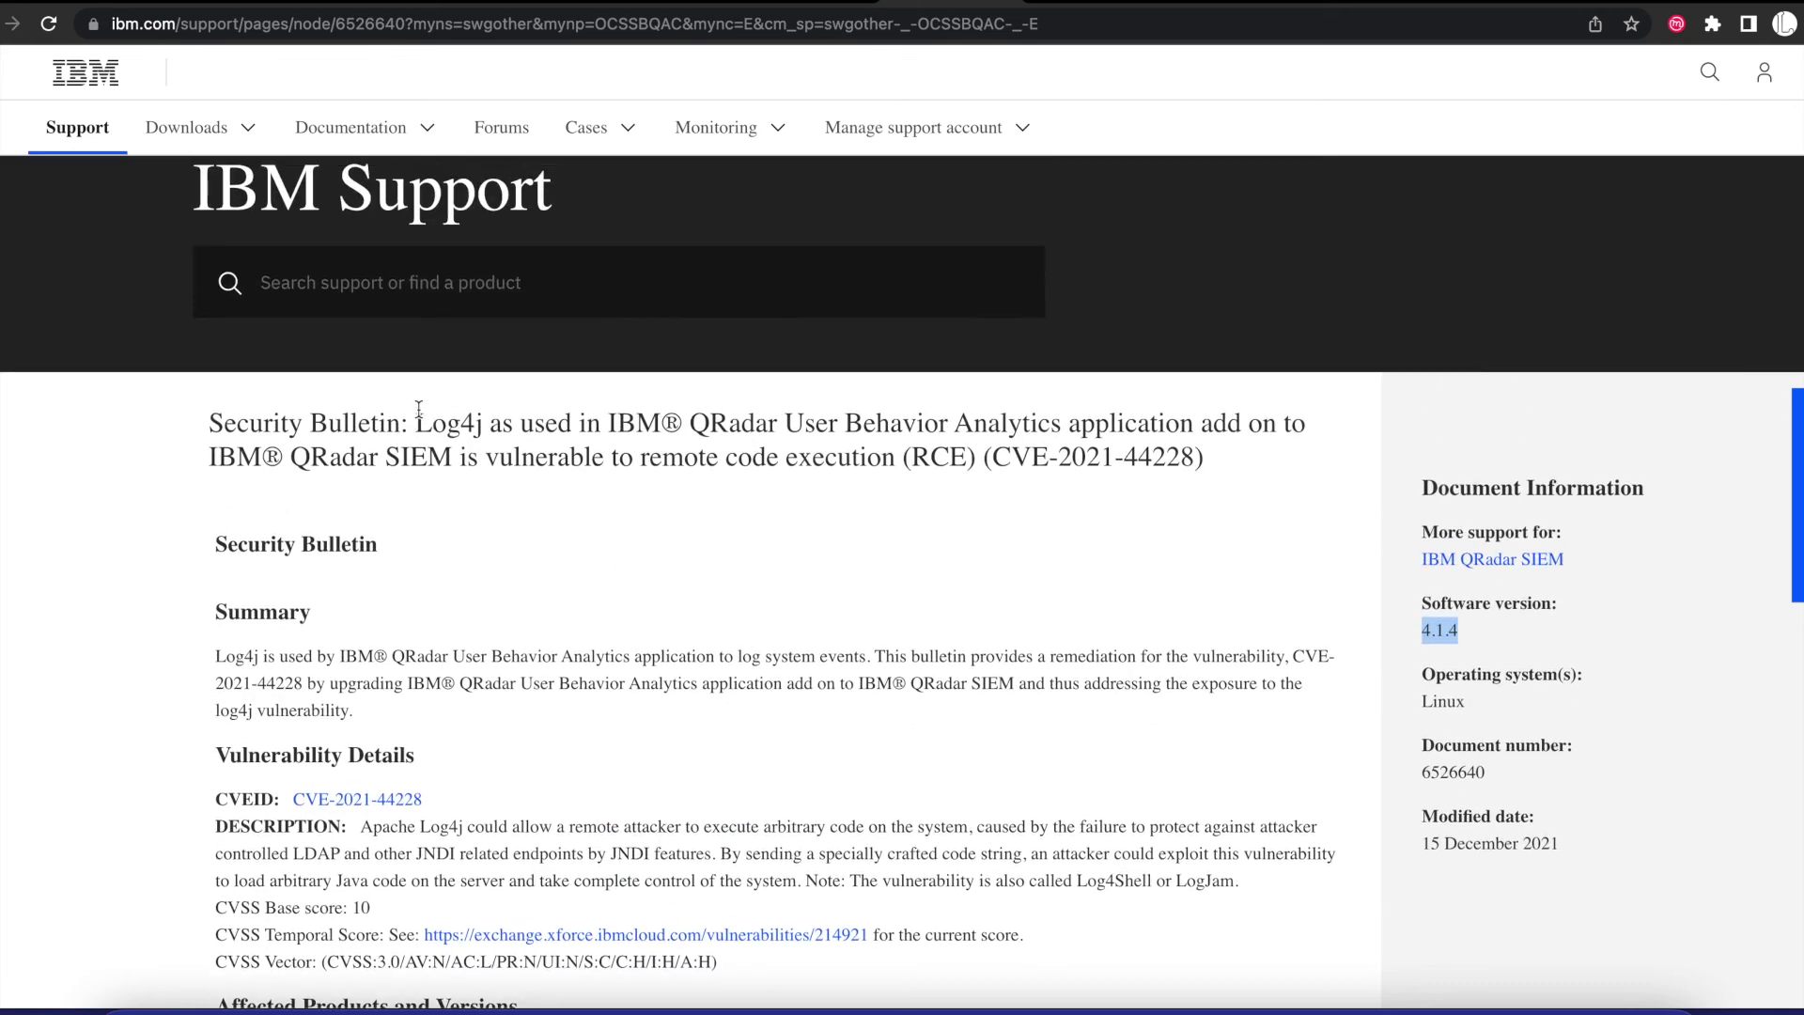